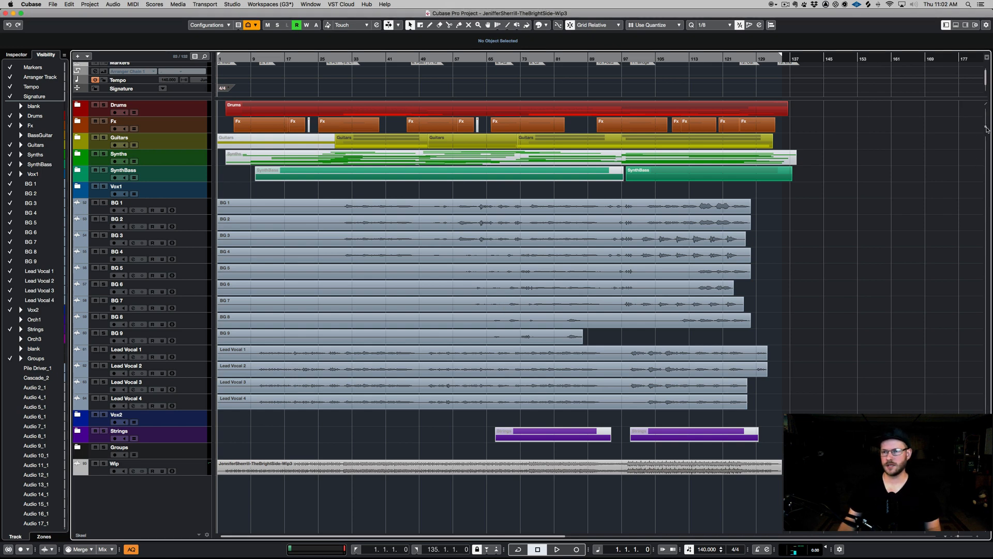
- Move the four Lead Vocal tracks into the Vox1 folder track
drag(986, 129, 987, 124)
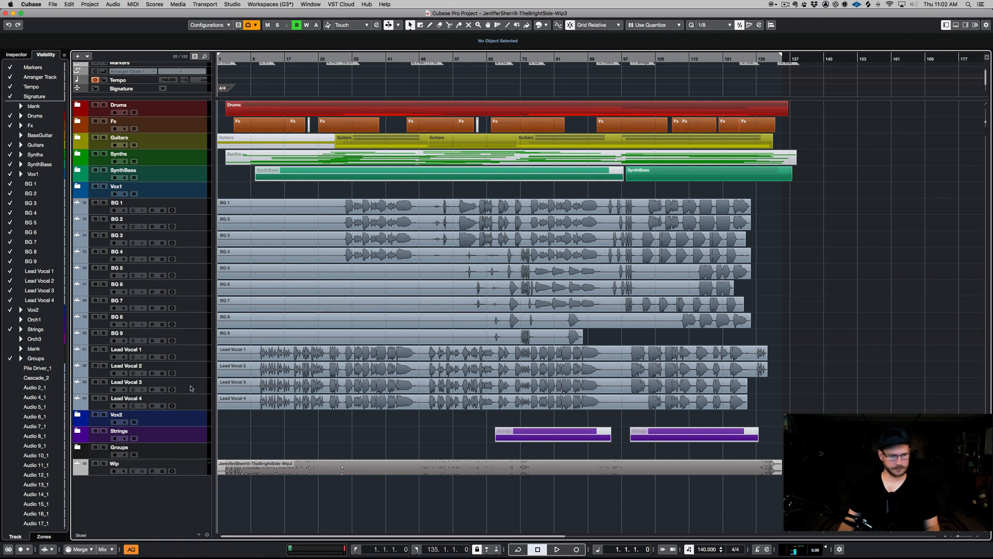
click(192, 404)
shift+click(193, 355)
drag(193, 360, 176, 195)
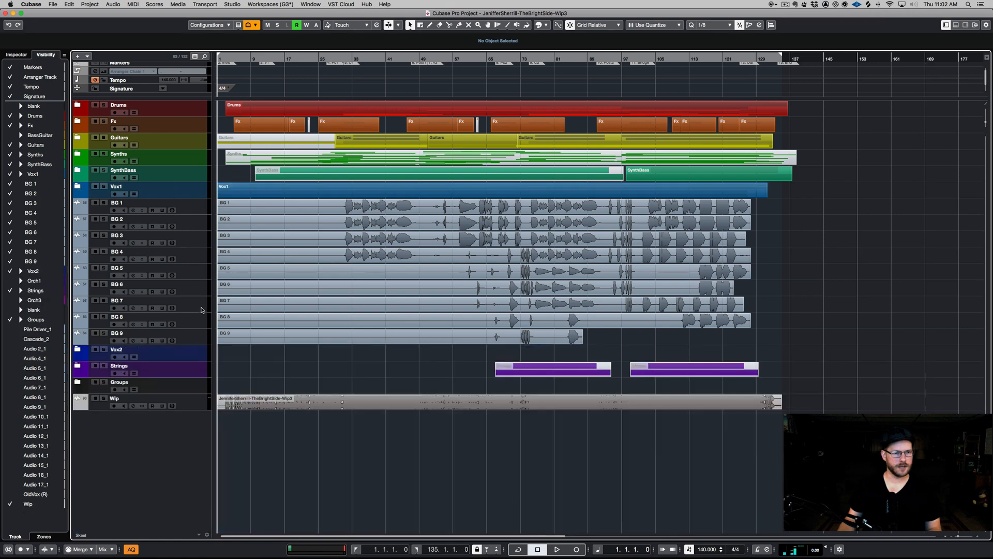
- Move tracks BG 1 through BG 9 into the Vox2 folder track
right_click(195, 204)
click(190, 389)
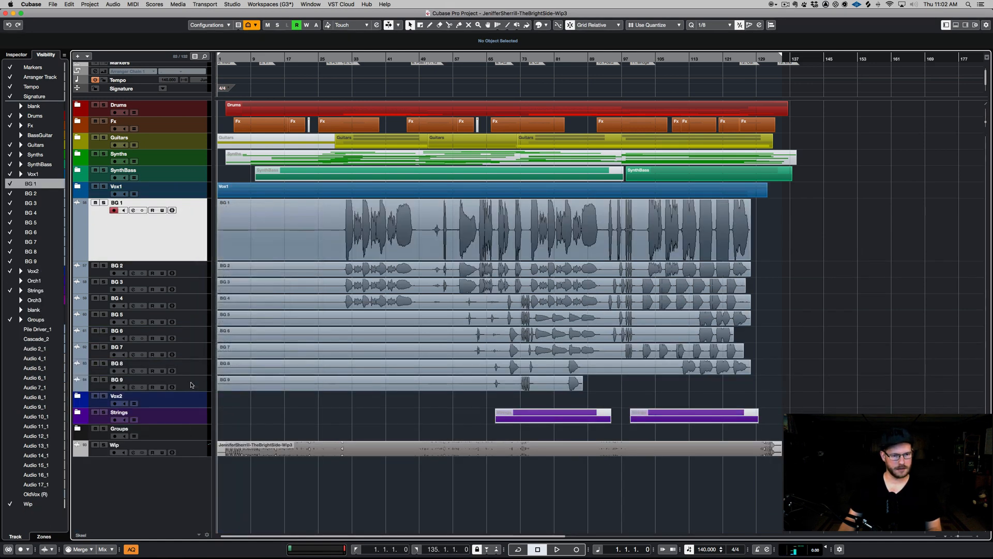
right_click(191, 383)
click(187, 346)
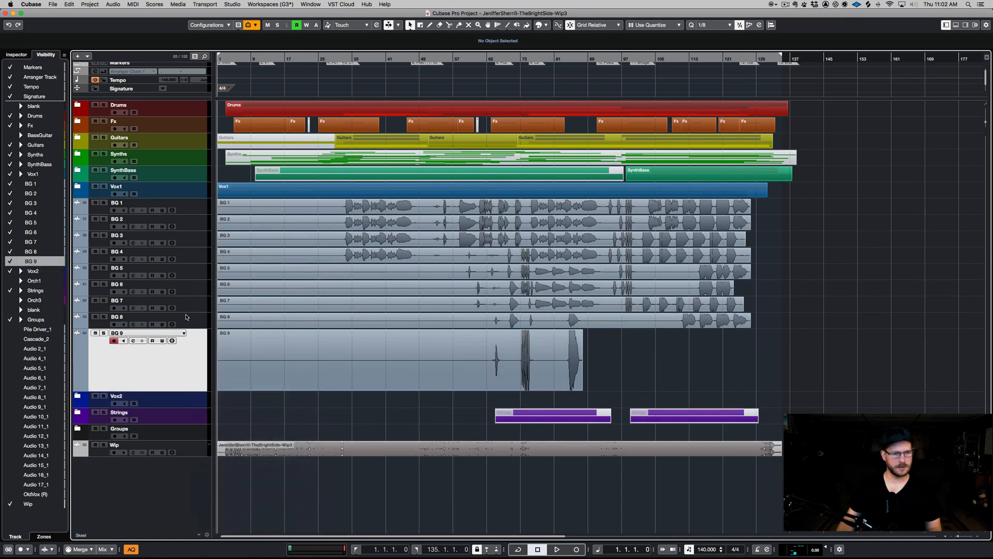
shift+click(195, 208)
scroll(190, 498, down, 6)
drag(179, 444, 175, 458)
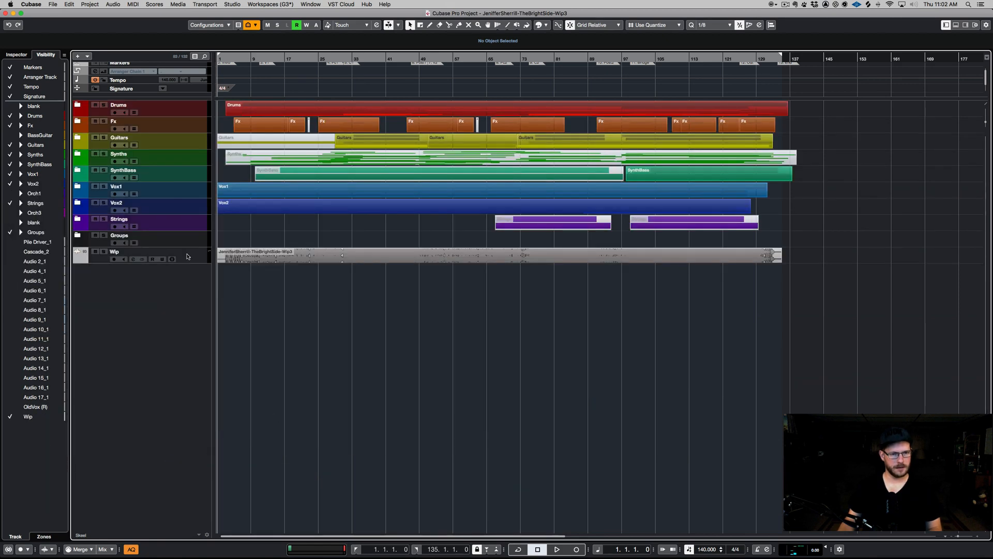
- Expand the Vox1 and Vox2 folders and color tracks BG 1 through BG 9 light blue
click(78, 187)
click(79, 267)
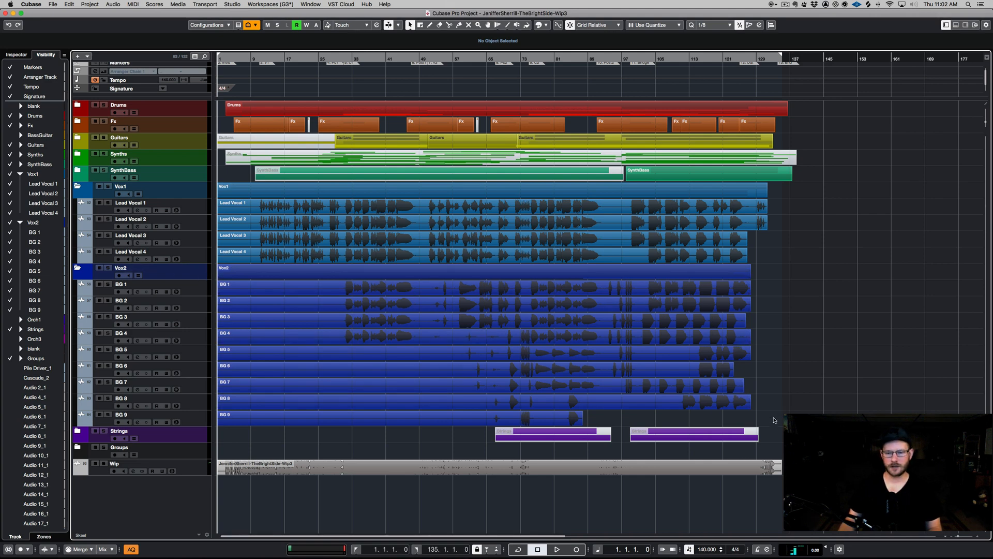
click(199, 420)
shift+click(197, 287)
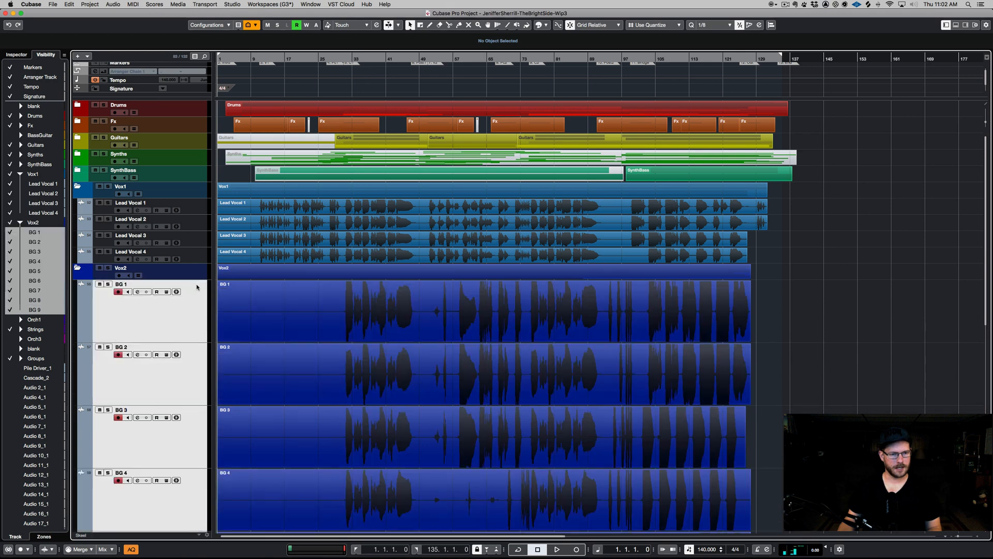
click(546, 25)
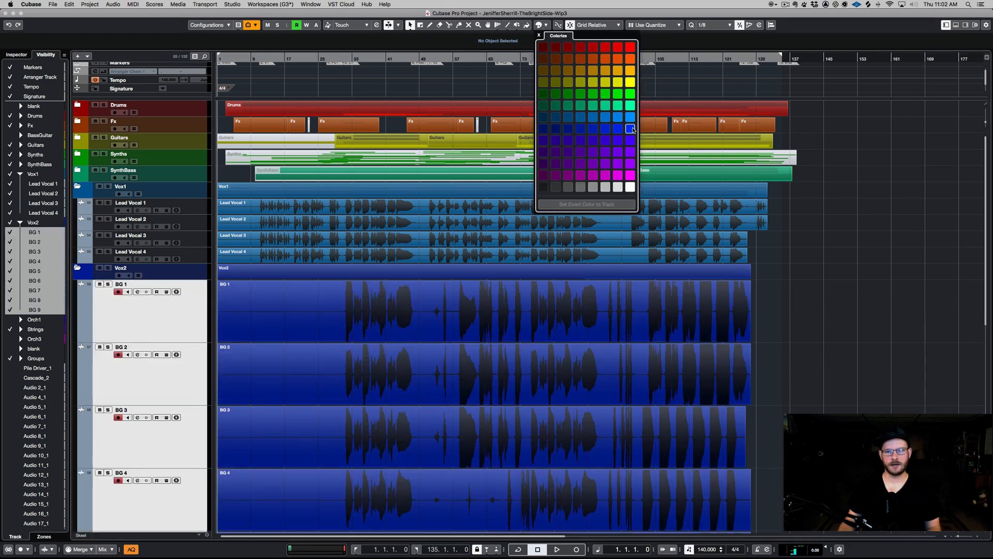
click(631, 117)
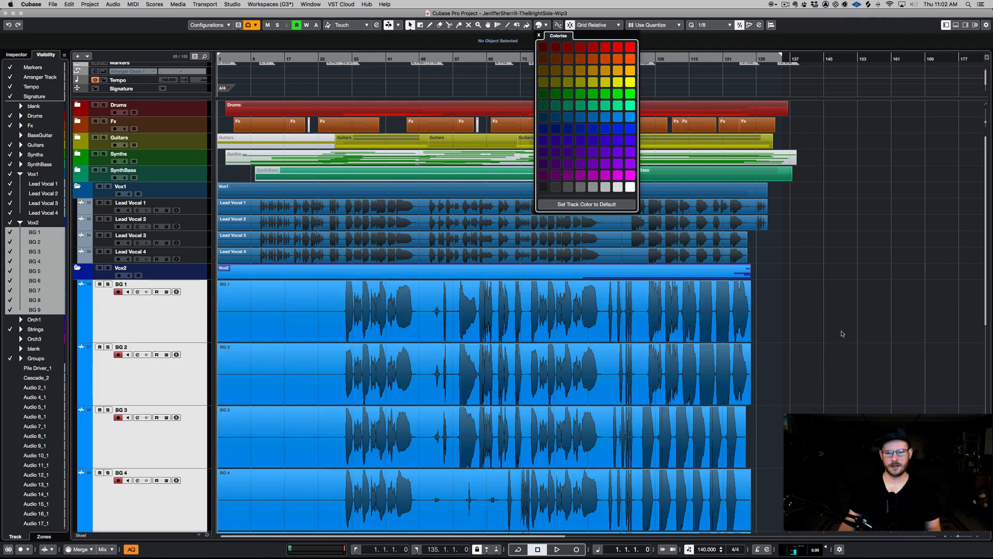
- Try coloring the Lead Vocal events purple, then undo the color change
click(777, 251)
drag(770, 259, 745, 207)
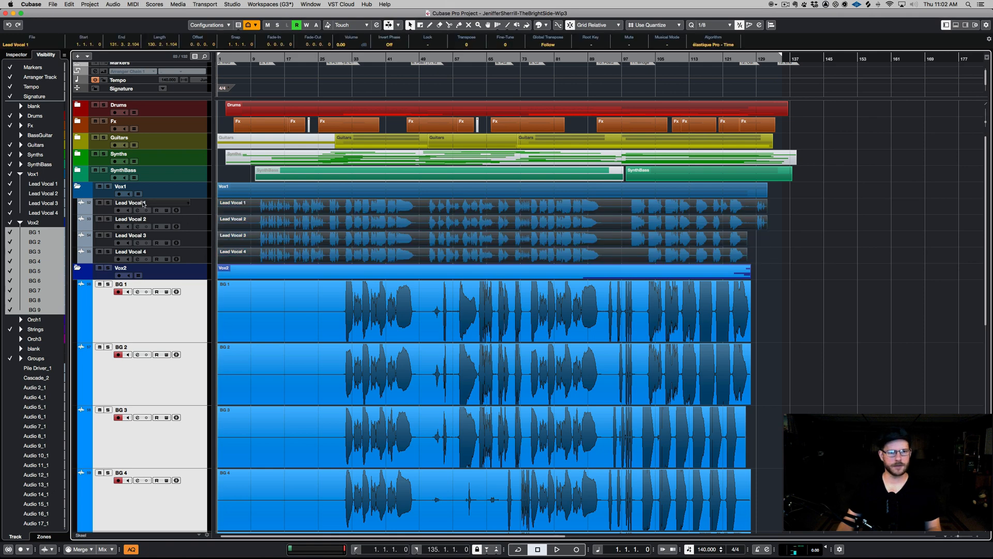
click(117, 253)
shift+click(197, 210)
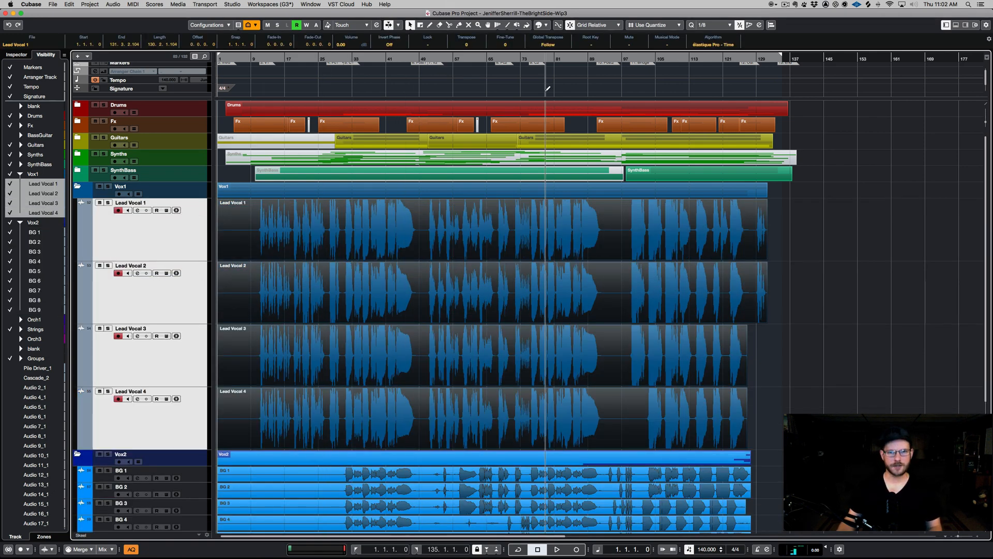
click(540, 26)
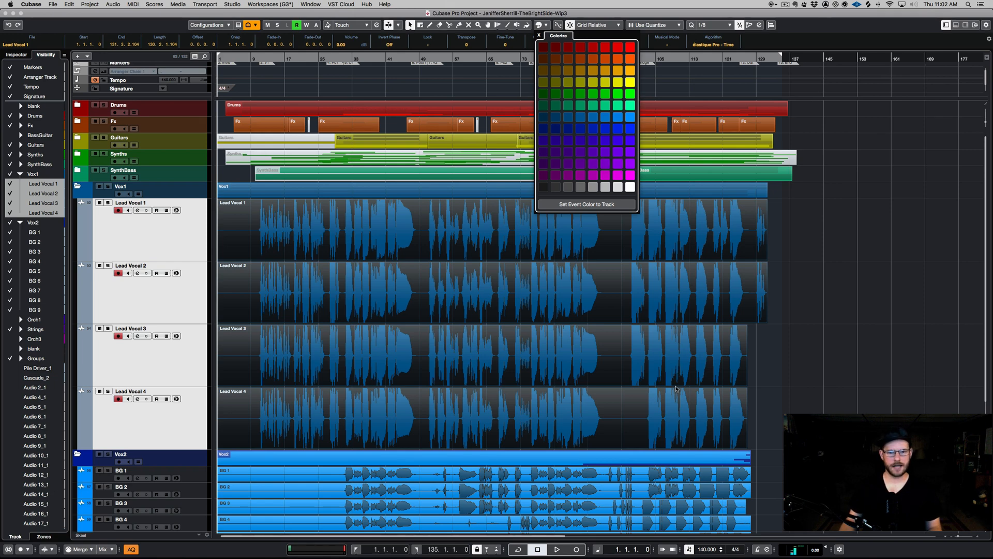
click(629, 164)
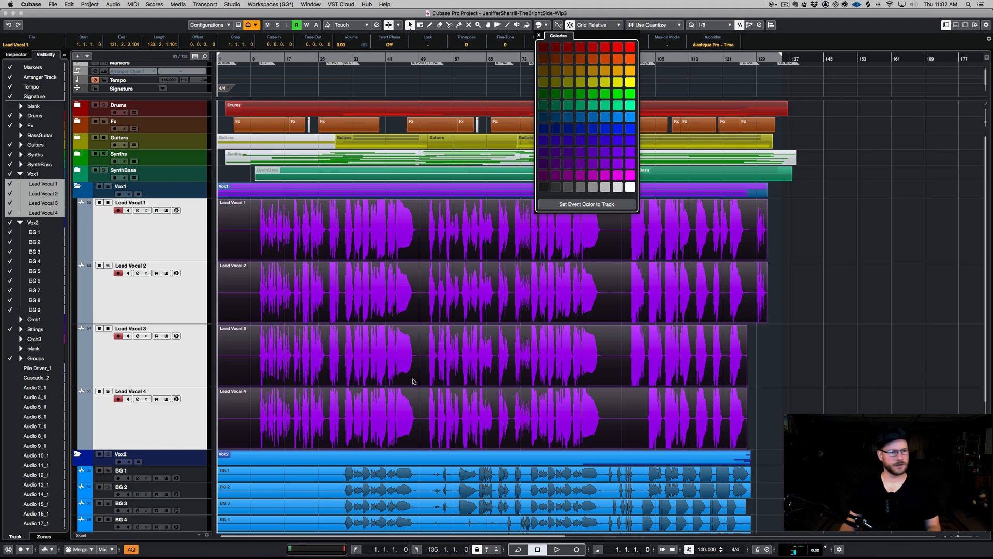
key(super+z)
- Color the four Lead Vocal tracks the same light blue as the BG tracks
click(808, 338)
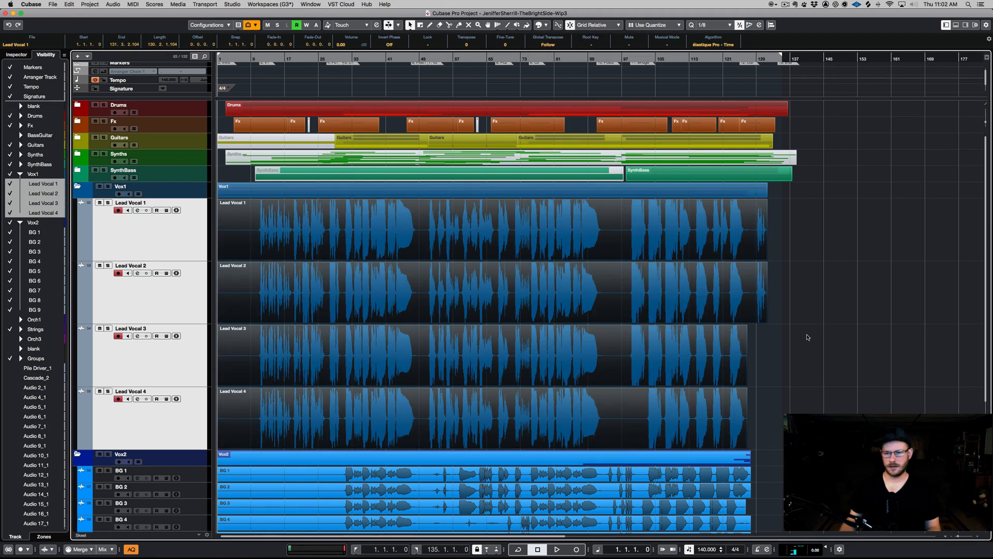
click(809, 337)
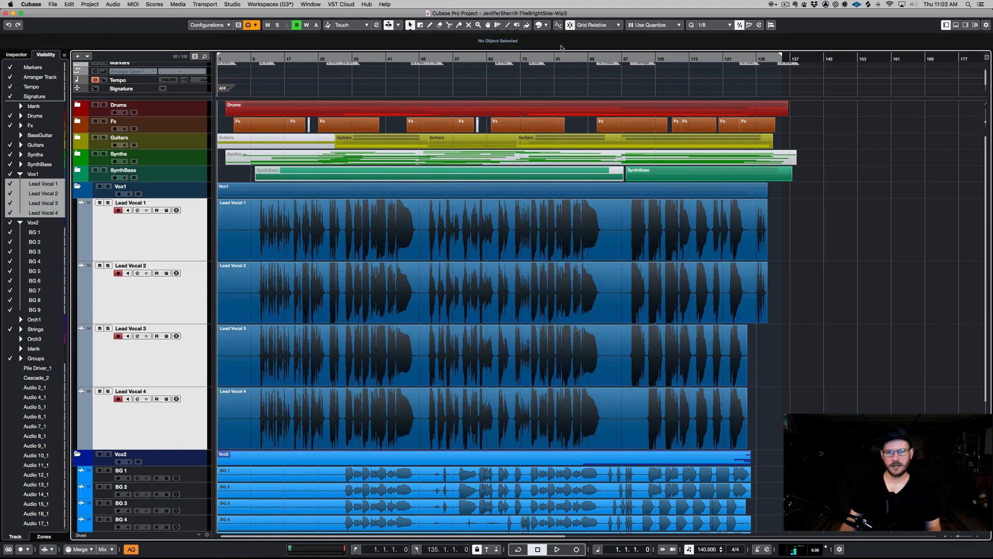
click(542, 26)
click(627, 117)
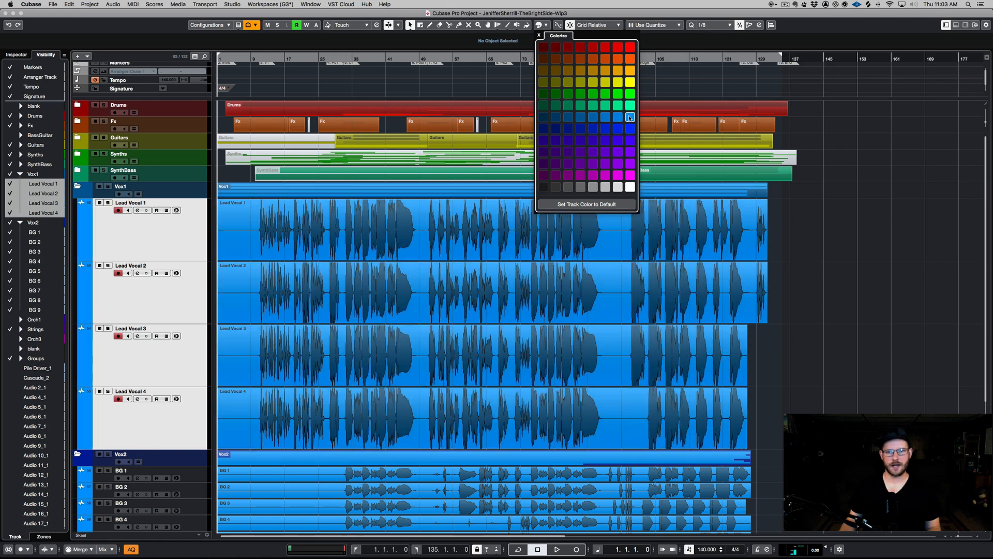
click(163, 255)
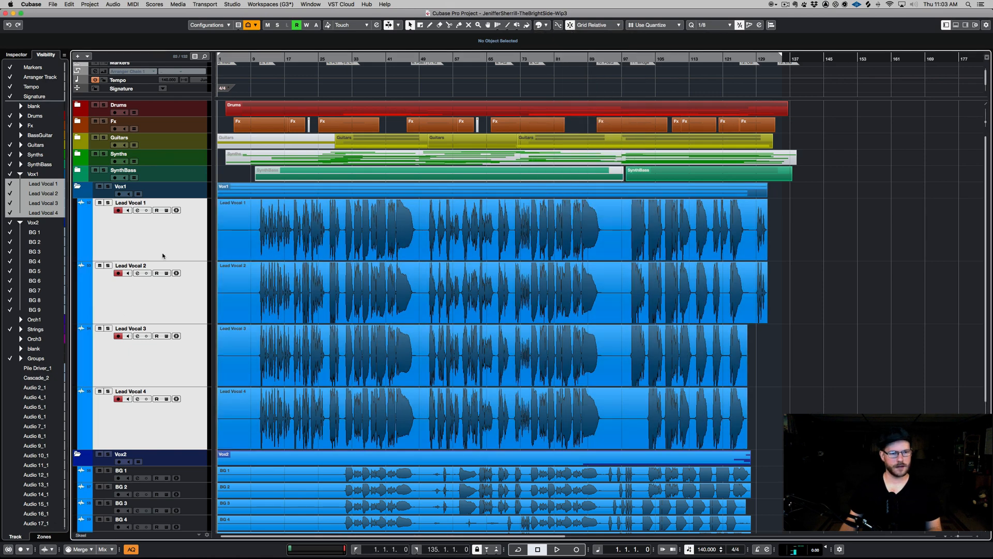
click(192, 228)
super+click(195, 226)
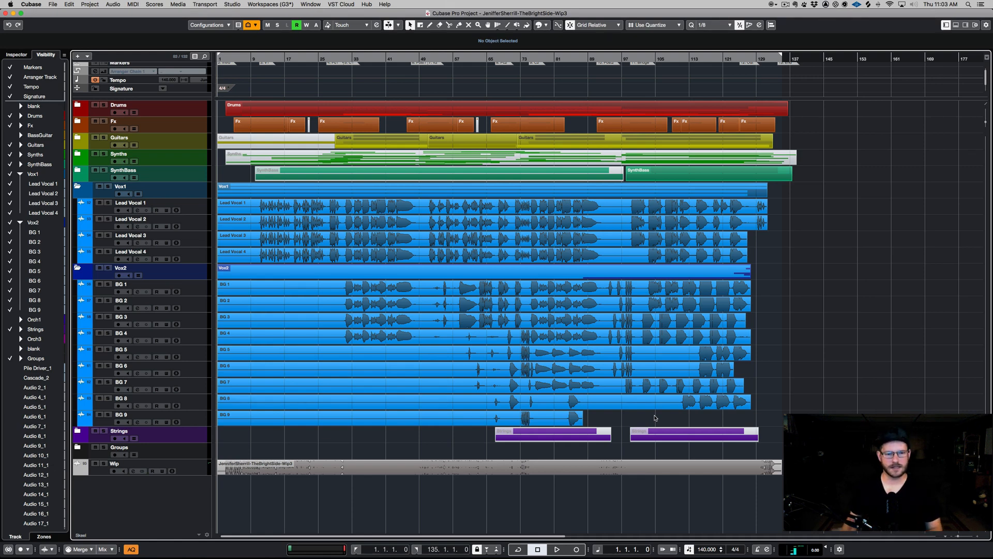
- Play back the arrangement from around bar 89, zooming in horizontally while listening
click(606, 57)
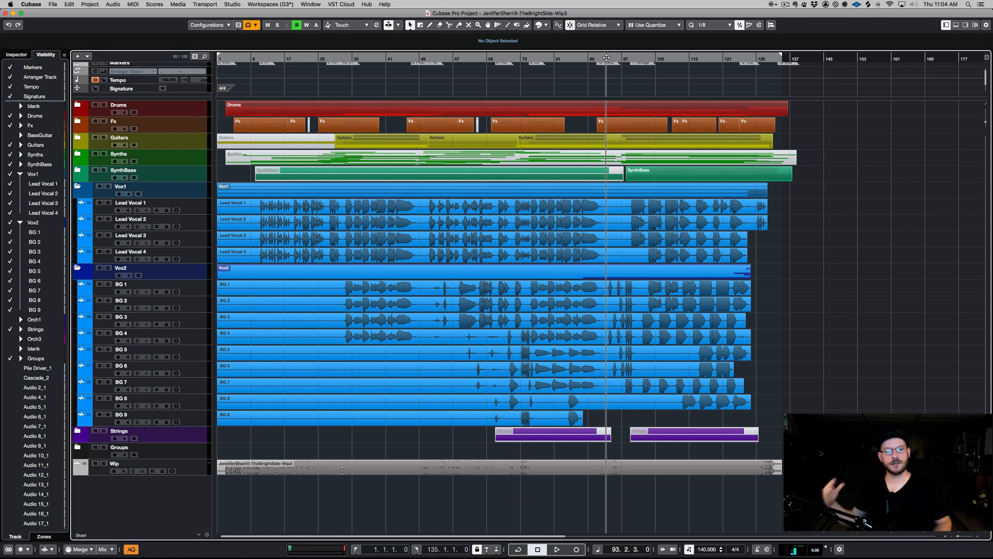
key(space)
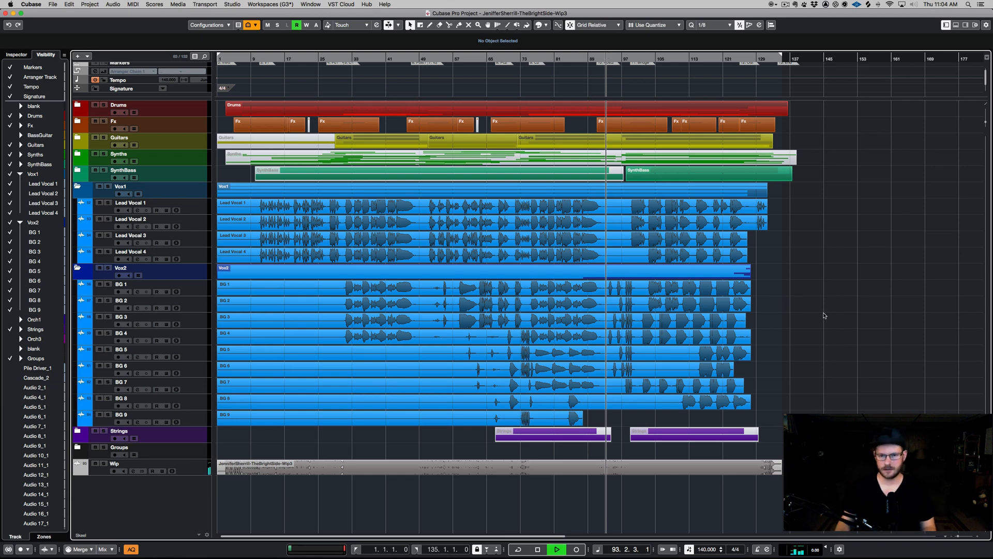
key(h)
key(h)
key(h)
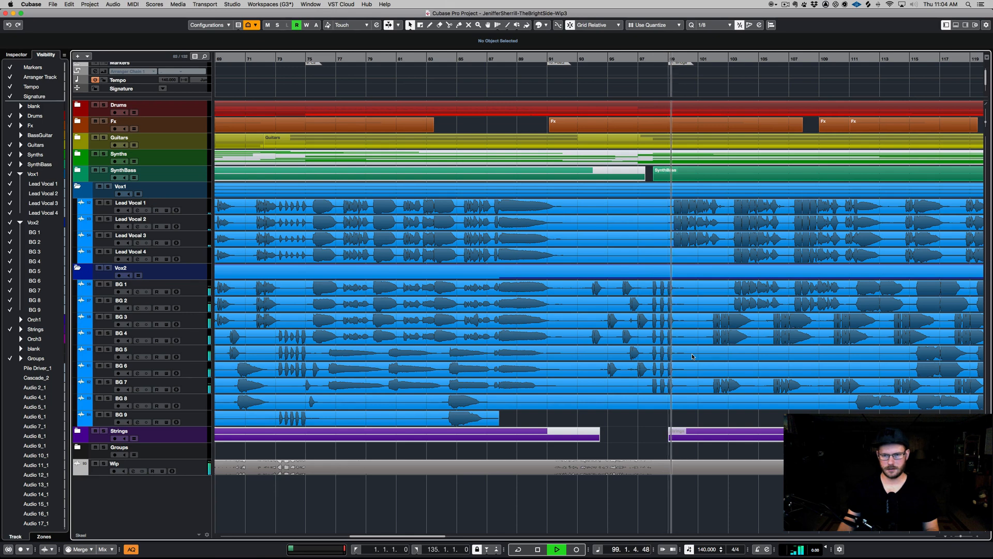
key(space)
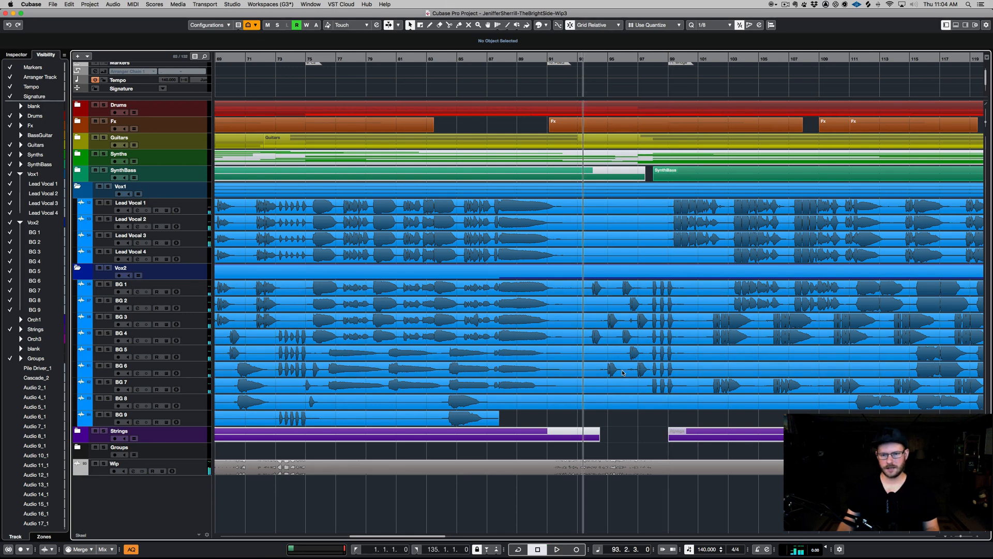
- Add four stereo audio tracks named CallResponse below BG 9, with their output routed to VOX
click(194, 423)
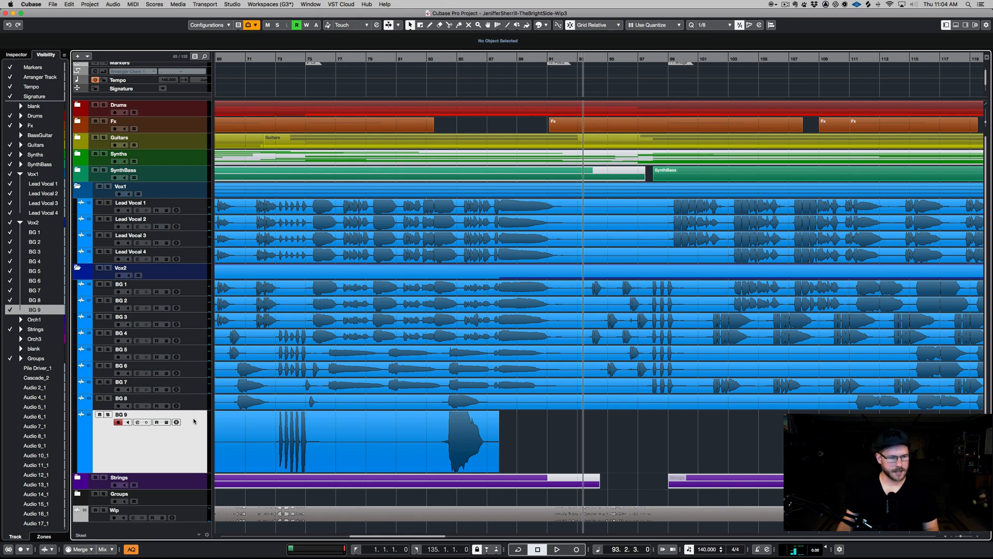
right_click(194, 422)
mouse_move(231, 423)
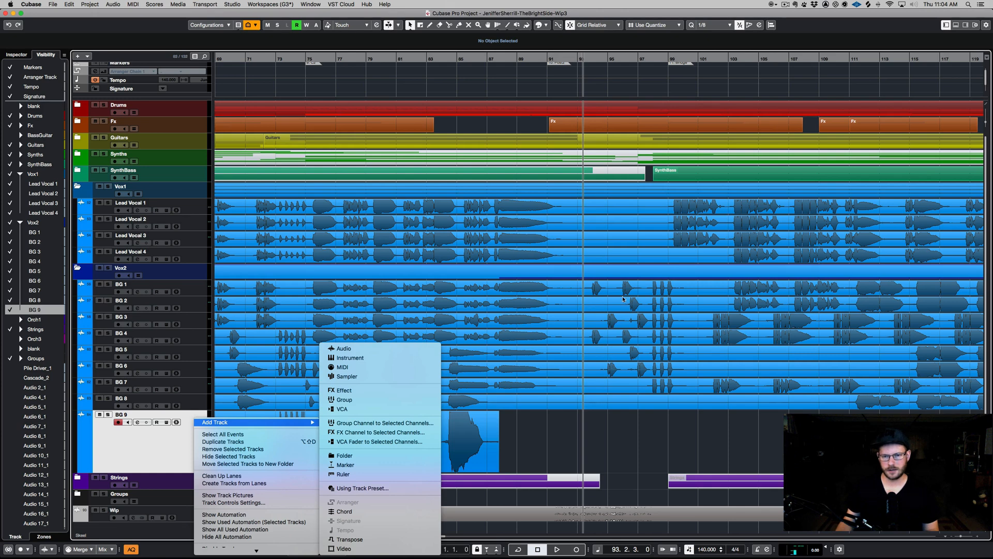
click(359, 348)
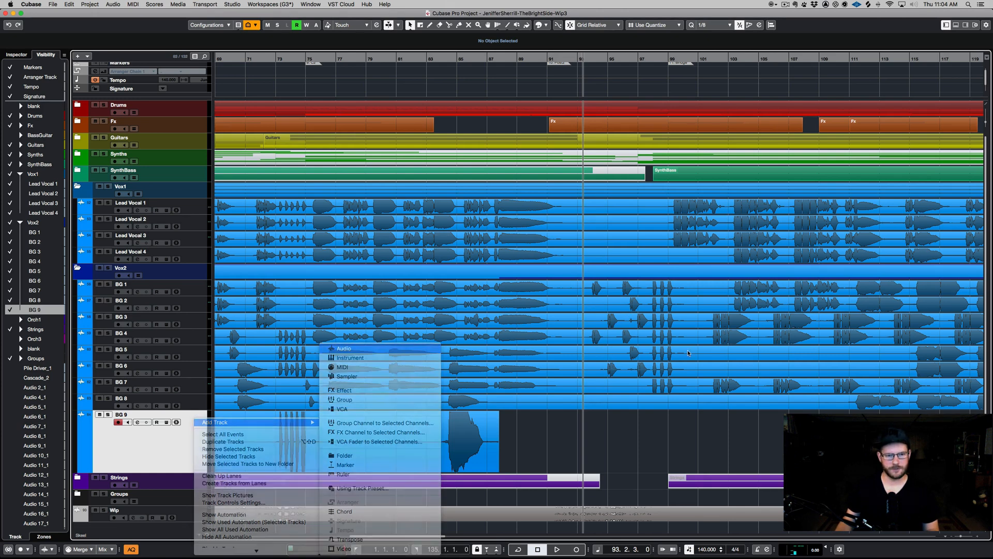
click(577, 291)
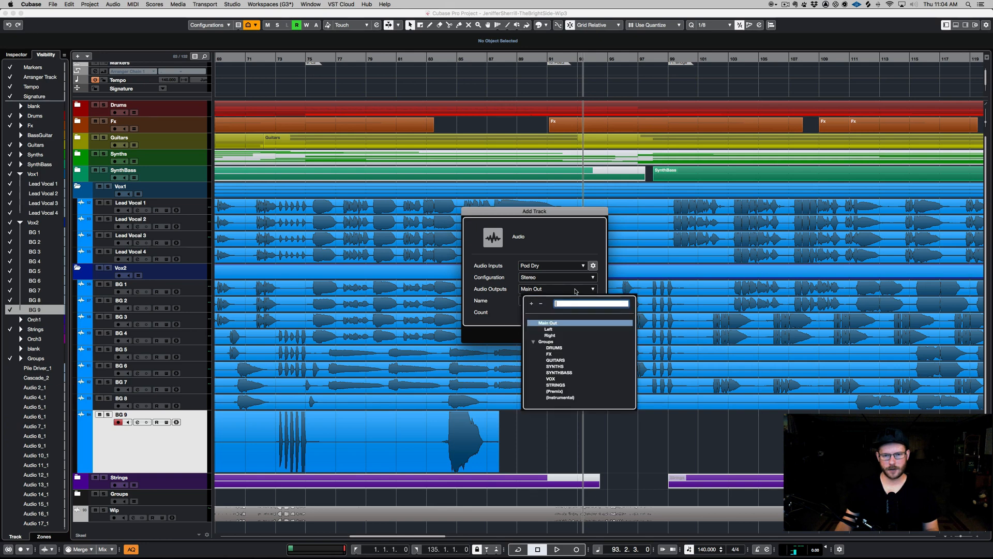
click(553, 380)
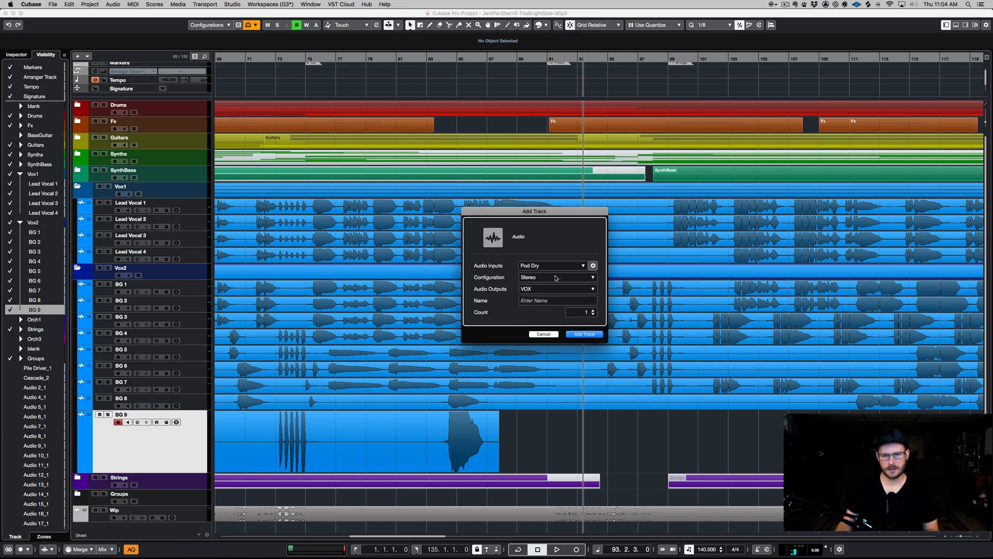
click(575, 302)
text(Ca)
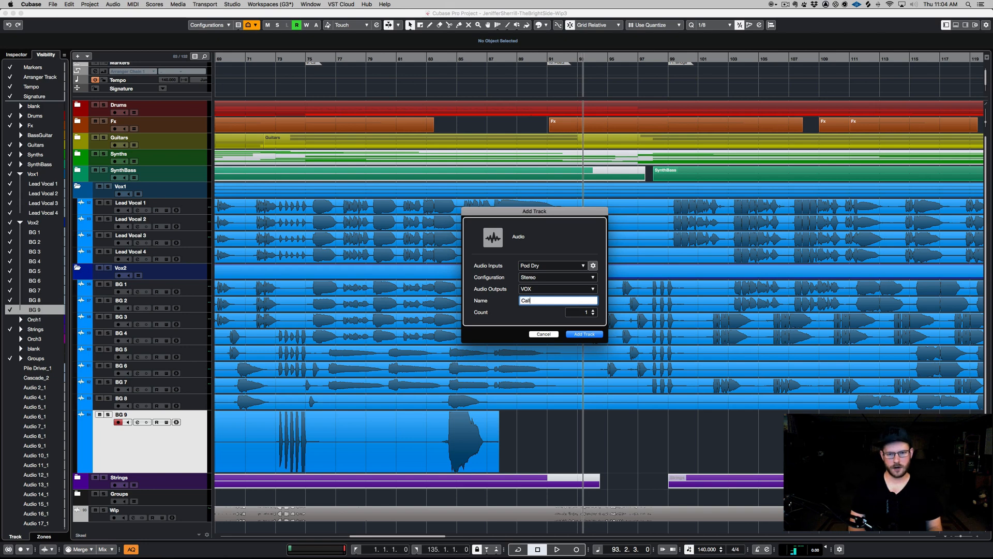
text(llResponse)
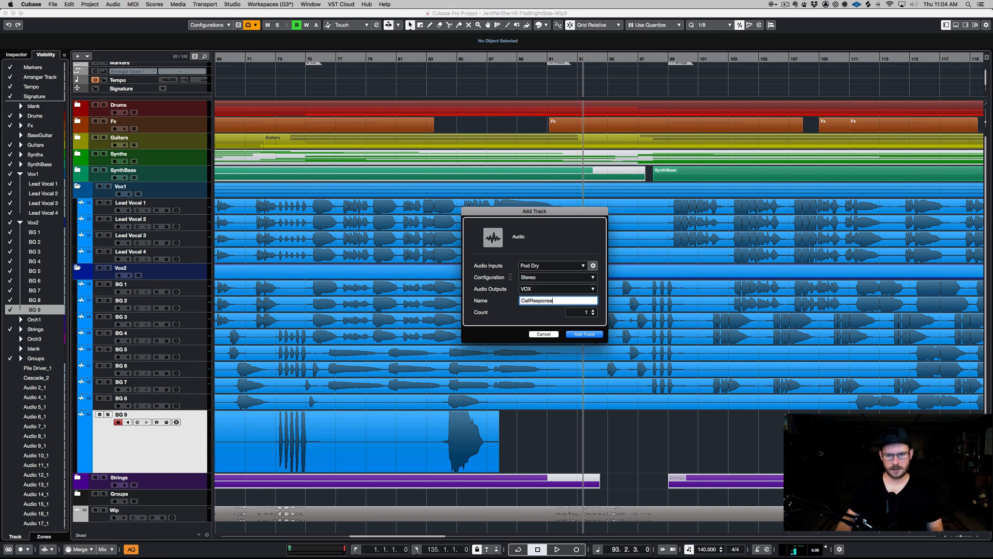
click(593, 310)
click(596, 334)
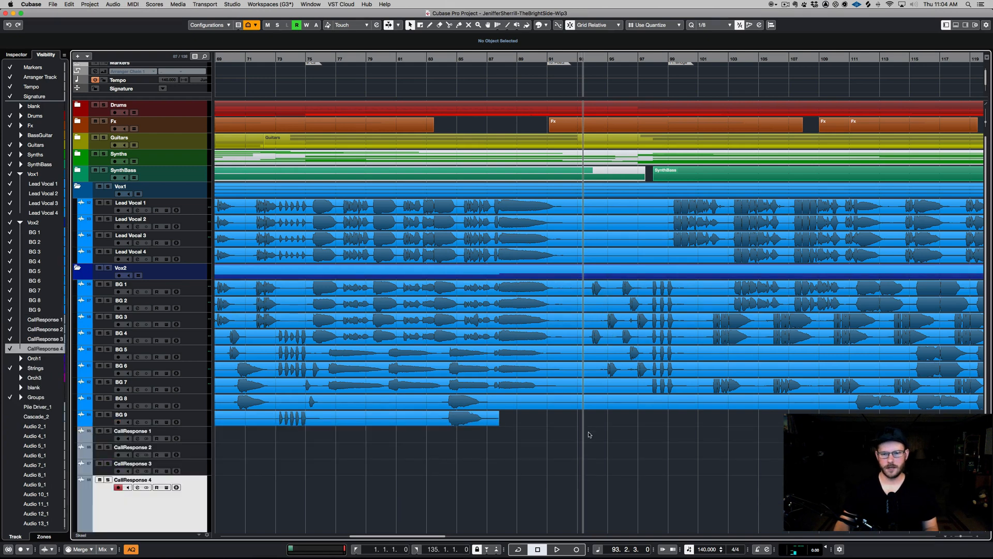
- Set the quantize grid to 1/4 and split the BG events into short pieces between about bars 93 and 97
drag(588, 433, 613, 281)
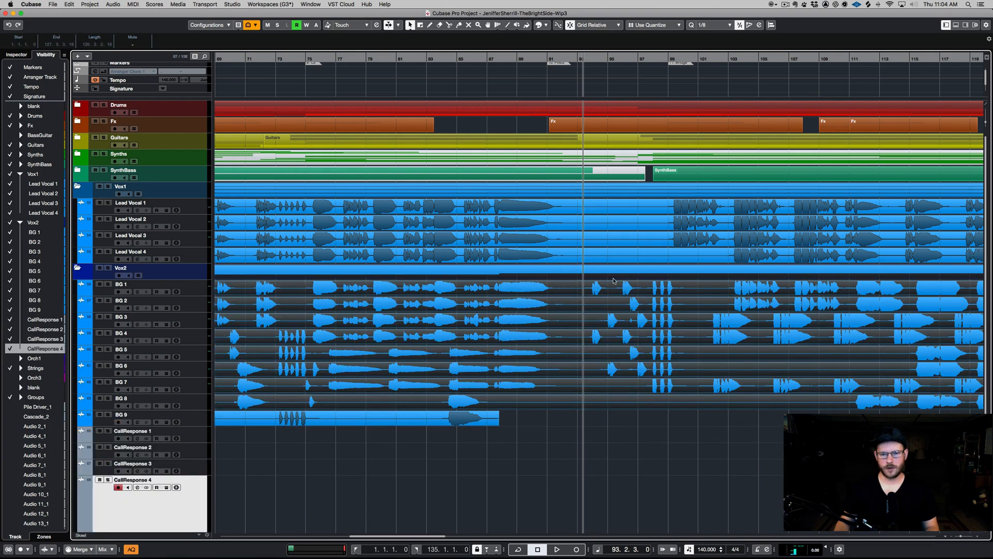
click(716, 25)
click(720, 19)
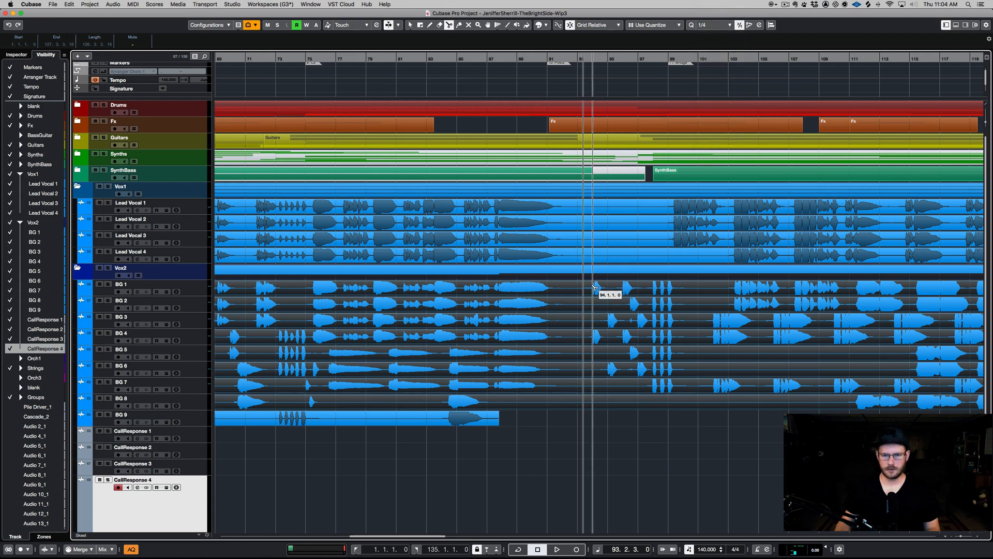
drag(588, 290, 652, 285)
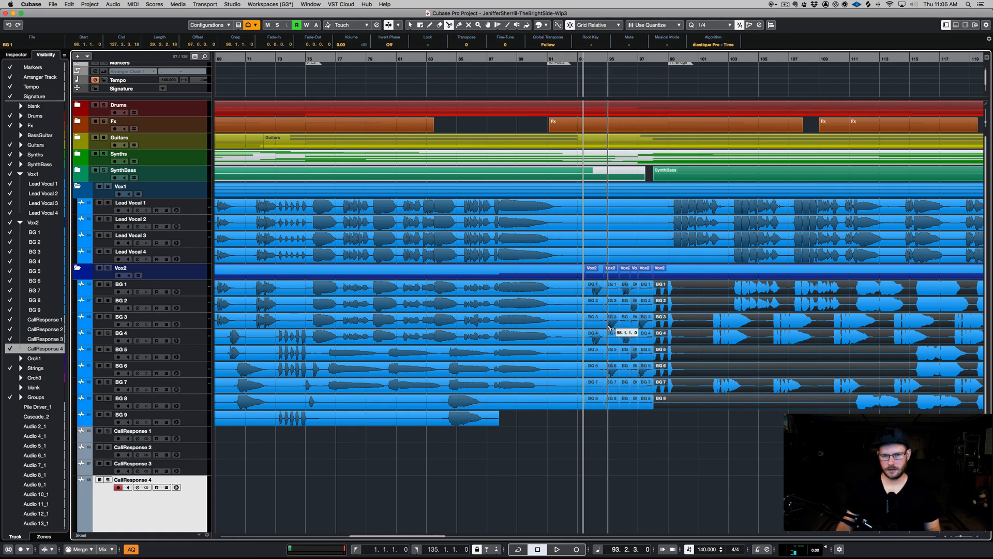
- Move the BG 1 and BG 4 pieces at bar 93 onto the CallResponse 1 and CallResponse 4 tracks
click(595, 337)
shift+click(599, 295)
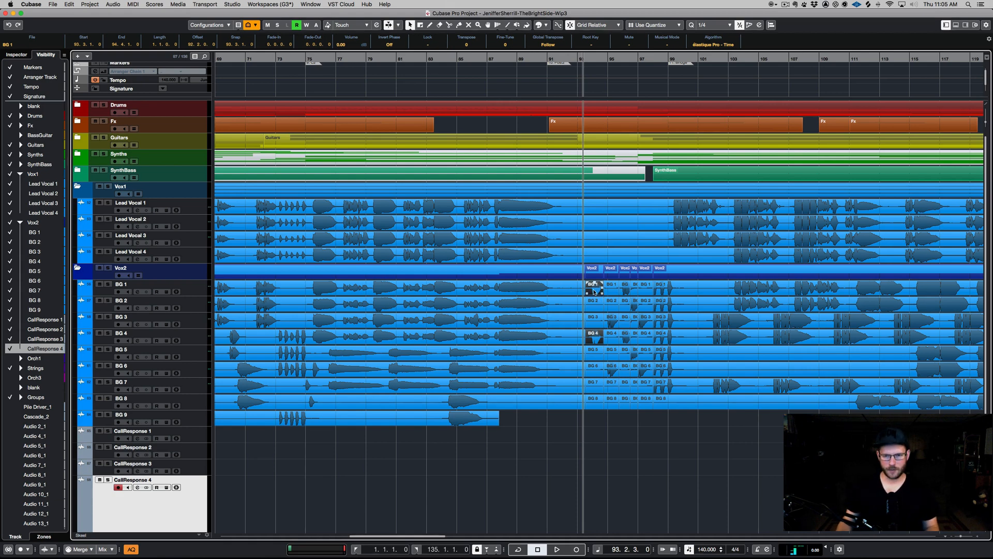
drag(594, 290, 542, 443)
drag(628, 502, 529, 521)
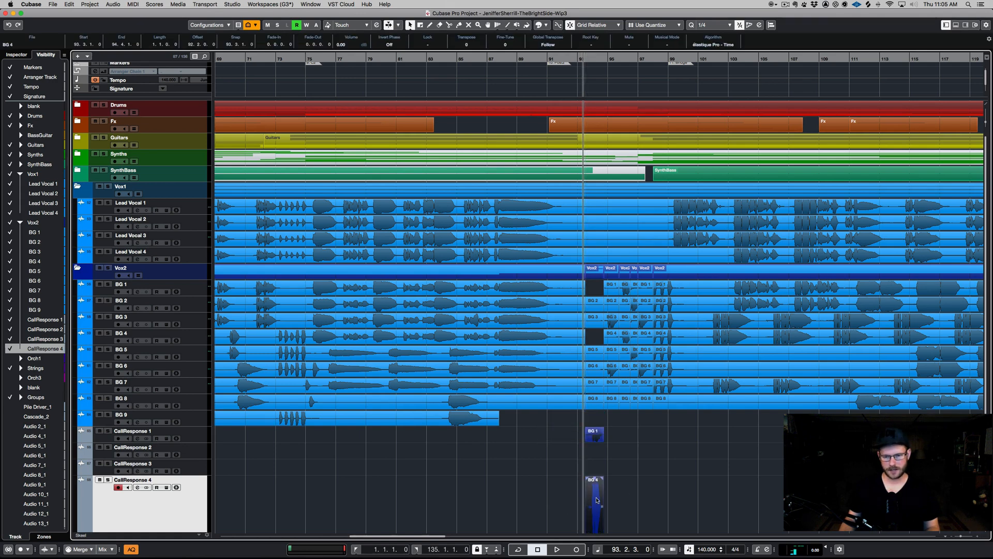
- Move the BG 4 piece onto CallResponse 2 and color all four CallResponse tracks light blue
drag(596, 493, 596, 461)
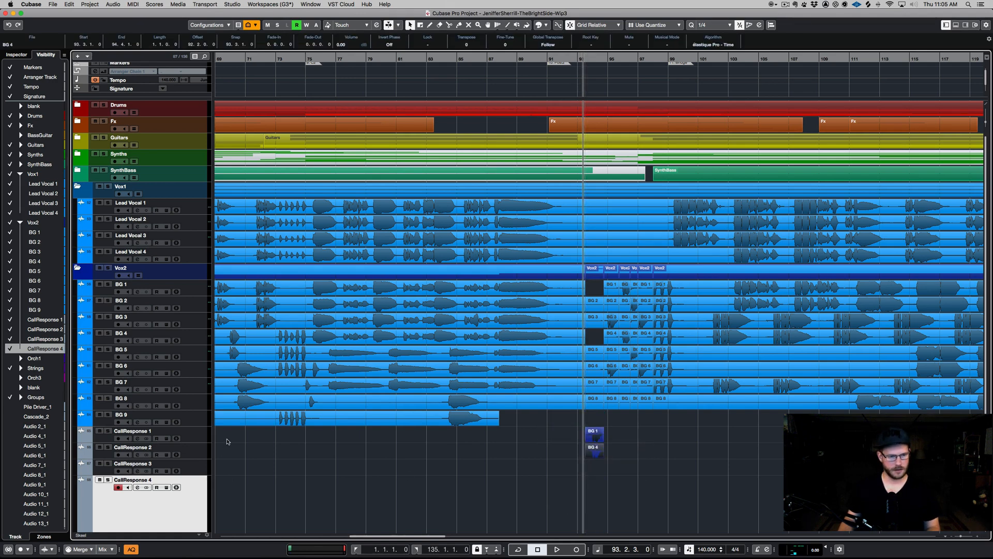
scroll(216, 435, down, 3)
click(195, 367)
shift+click(195, 460)
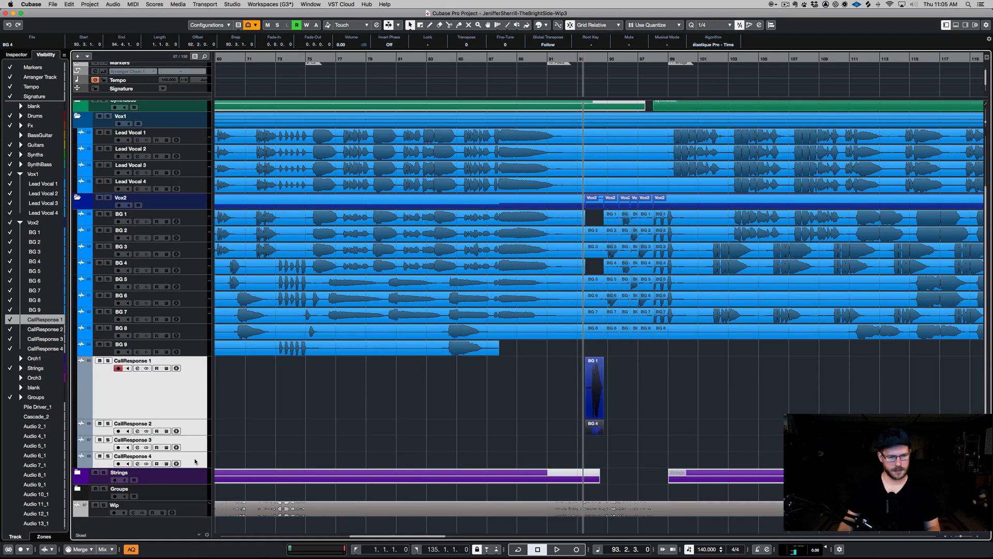
click(548, 381)
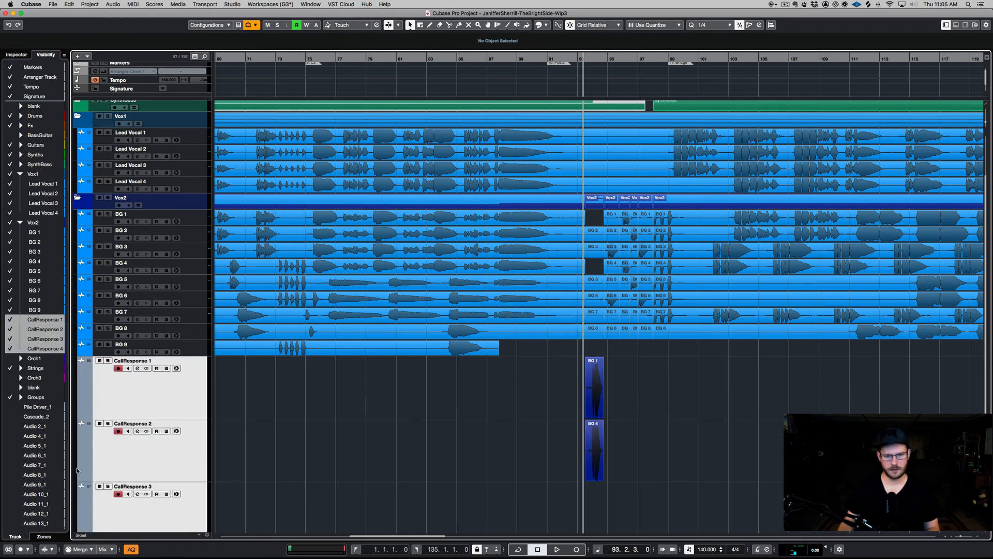
click(546, 24)
click(631, 117)
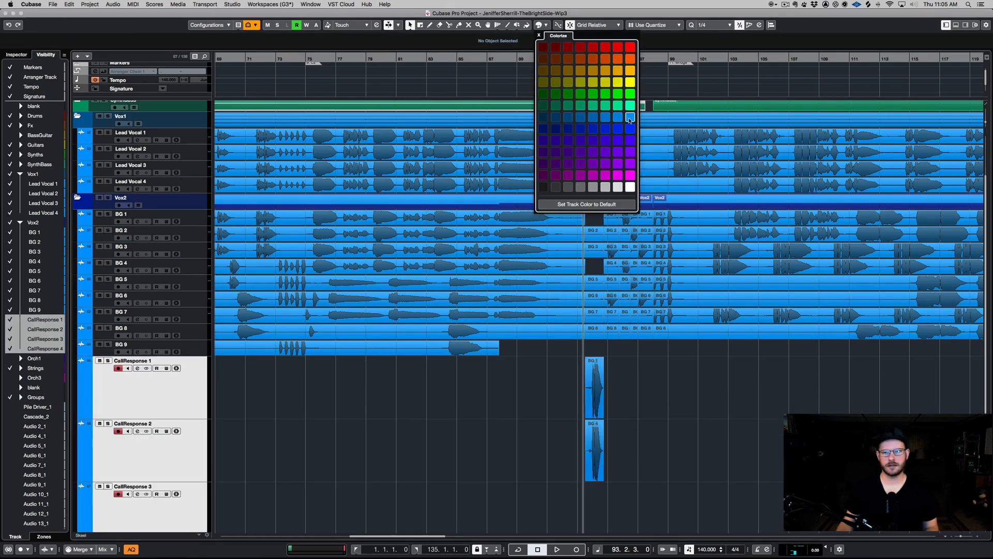
- Move the BG 3, BG 6, BG 1, BG 4 and BG 2 pieces around bars 94 to 96 onto CallResponse tracks 1 to 3
click(612, 253)
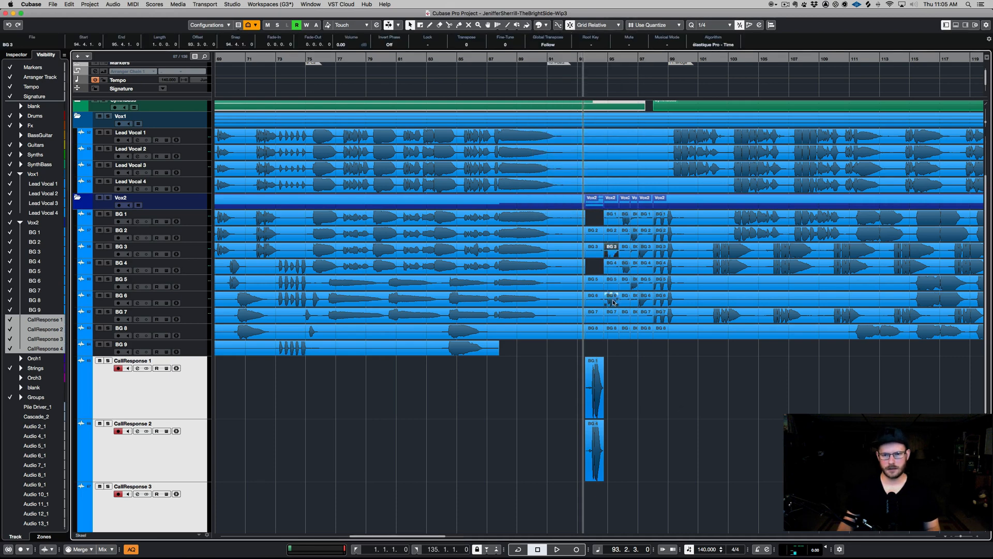
drag(611, 267, 612, 380)
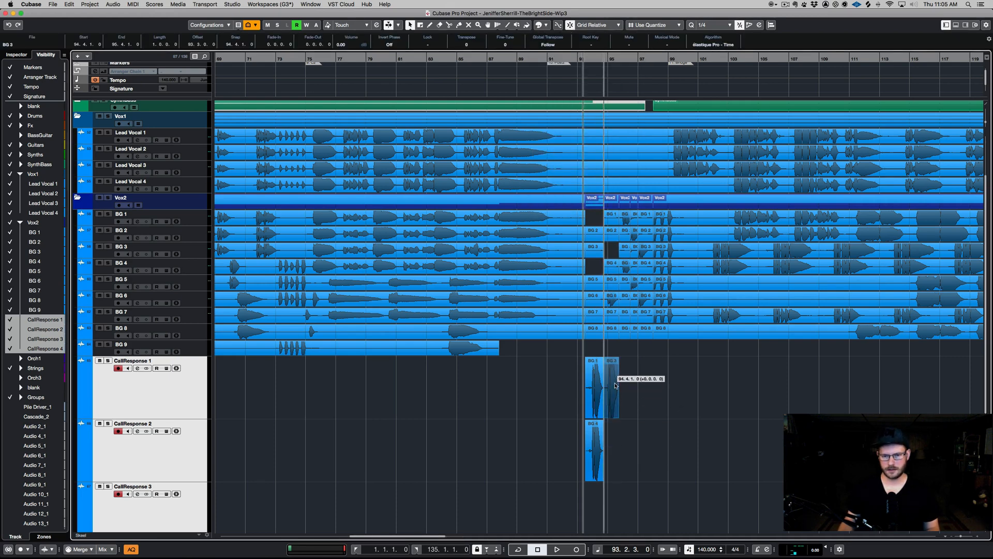
drag(612, 301, 611, 432)
drag(626, 224, 640, 394)
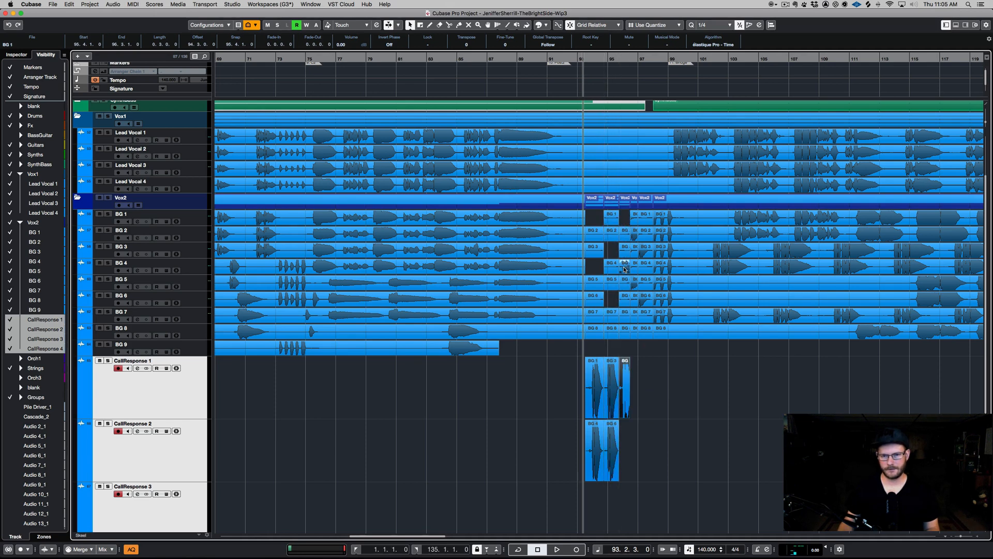
drag(625, 268, 632, 443)
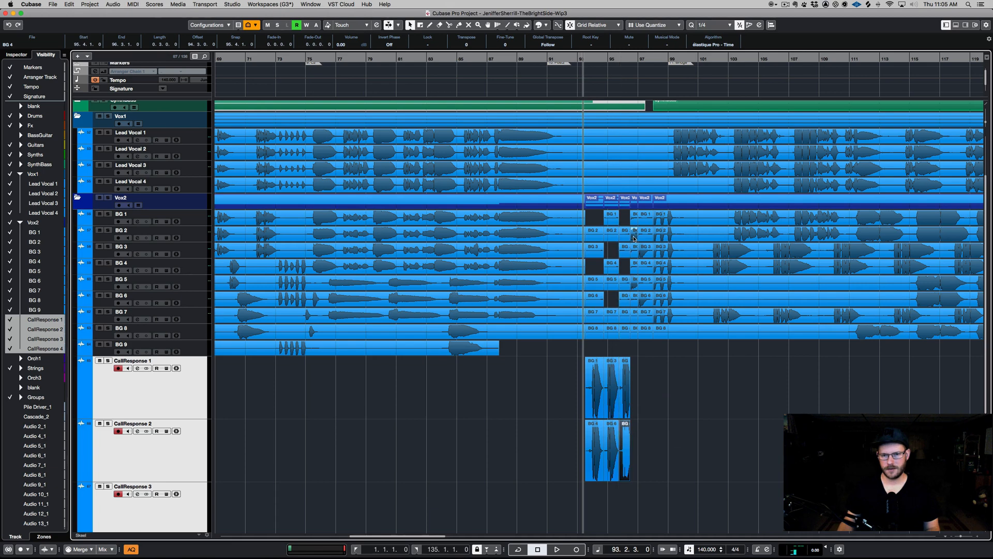
drag(634, 238, 642, 478)
drag(640, 503, 640, 503)
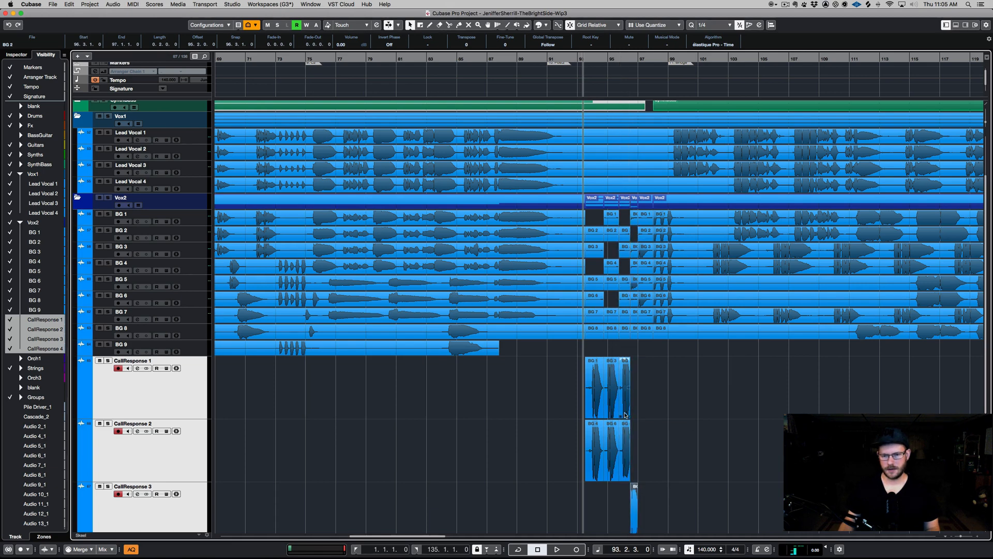
- Move the BG 5, BG 3 and BG 6 pieces near bar 97 onto CallResponse 4, CallResponse 1 and CallResponse 2
scroll(626, 415, down, 2)
drag(634, 189, 632, 472)
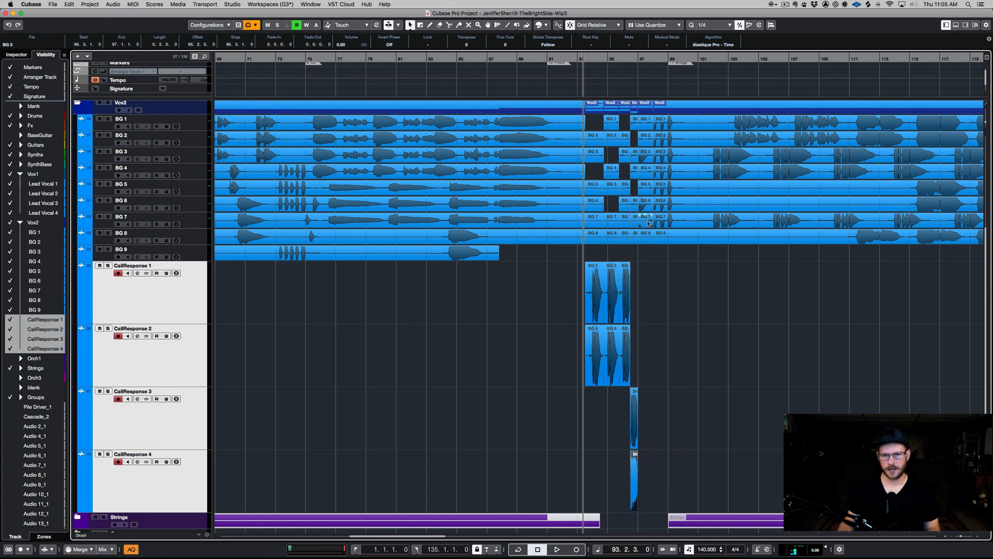
click(649, 251)
drag(646, 158, 645, 272)
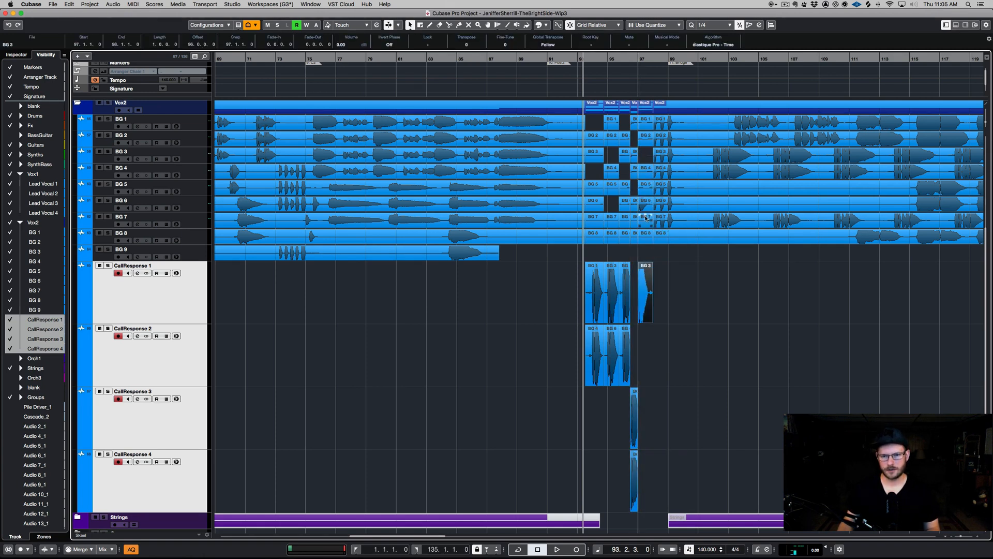
drag(650, 210, 652, 339)
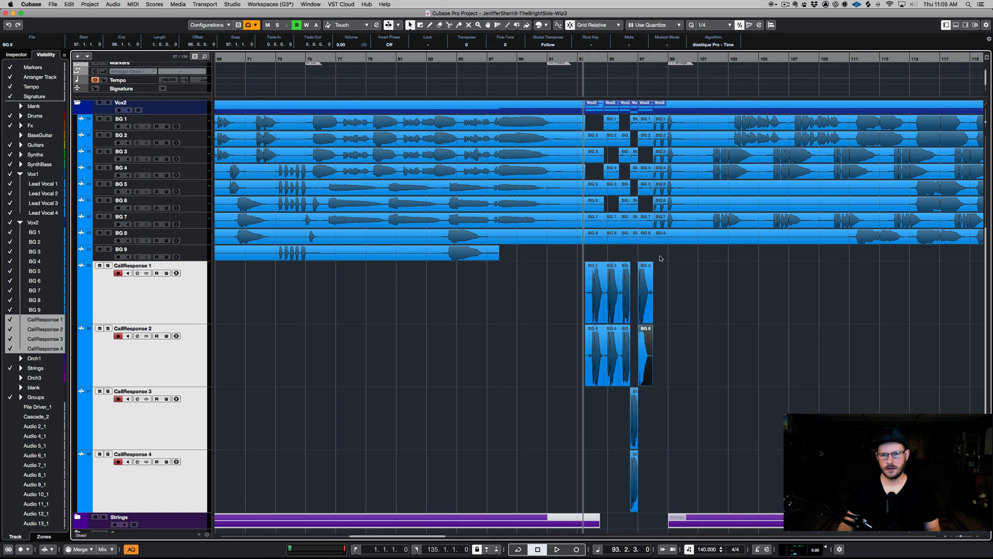
- Zoom in and extend the BG 1 piece on CallResponse 1 and the BG 2 piece on CallResponse 3
key(h)
key(h)
key(h)
key(h)
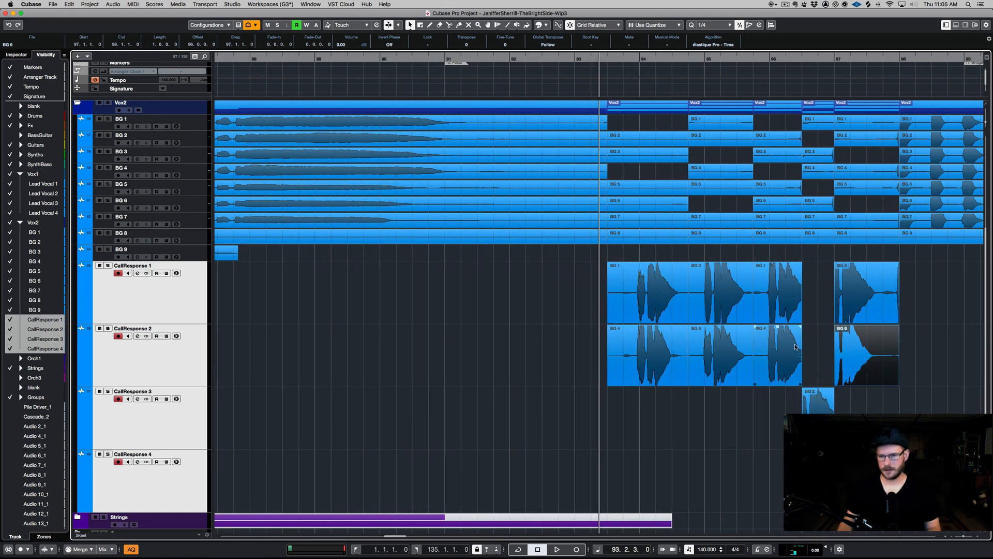
click(792, 313)
drag(801, 321, 817, 321)
drag(793, 429, 850, 447)
mouse_move(796, 434)
mouse_down()
mouse_move(815, 465)
mouse_move(787, 447)
mouse_up()
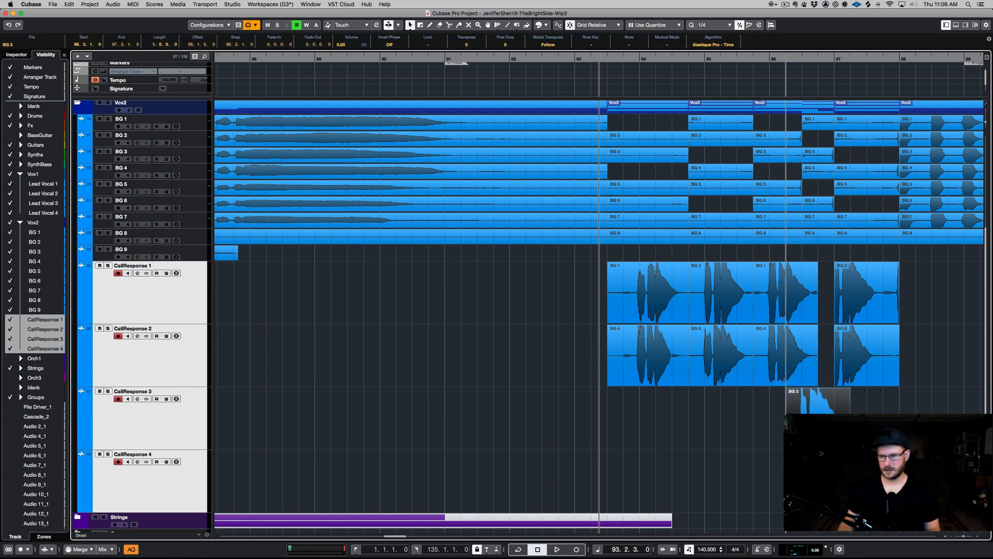
- Trim the edges of the last CallResponse 1 and 2 pieces and shorten the starts of their first pieces
drag(826, 374, 824, 323)
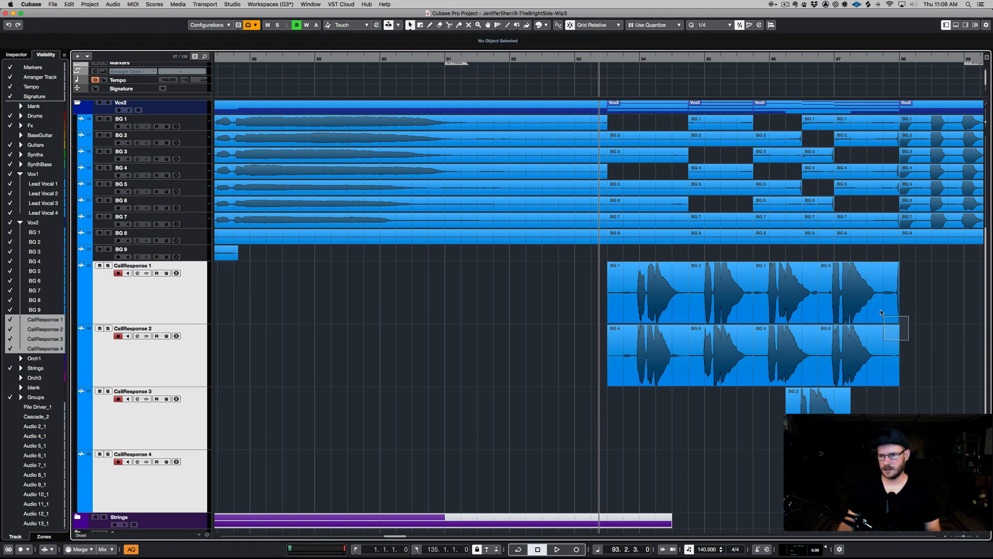
drag(898, 324, 884, 323)
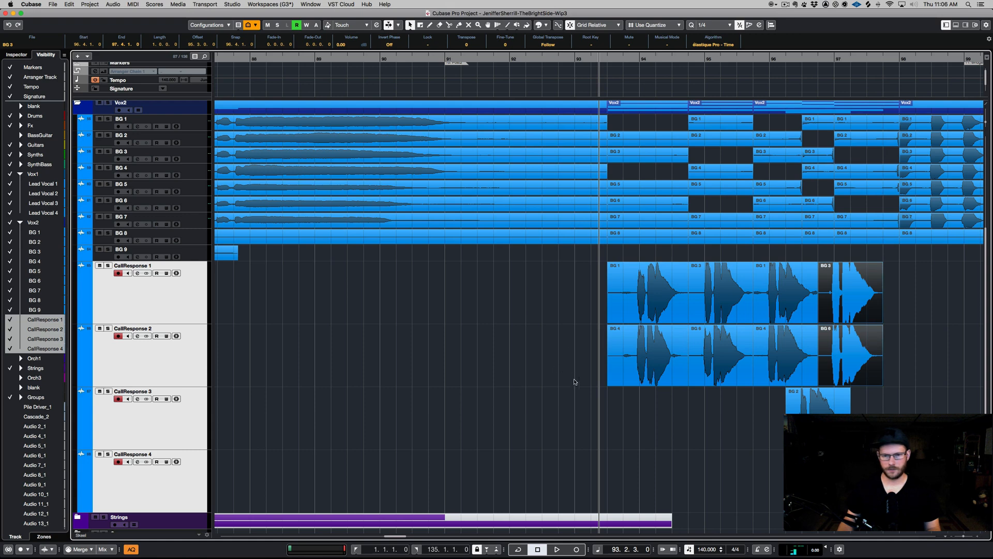
drag(576, 383, 622, 320)
click(599, 317)
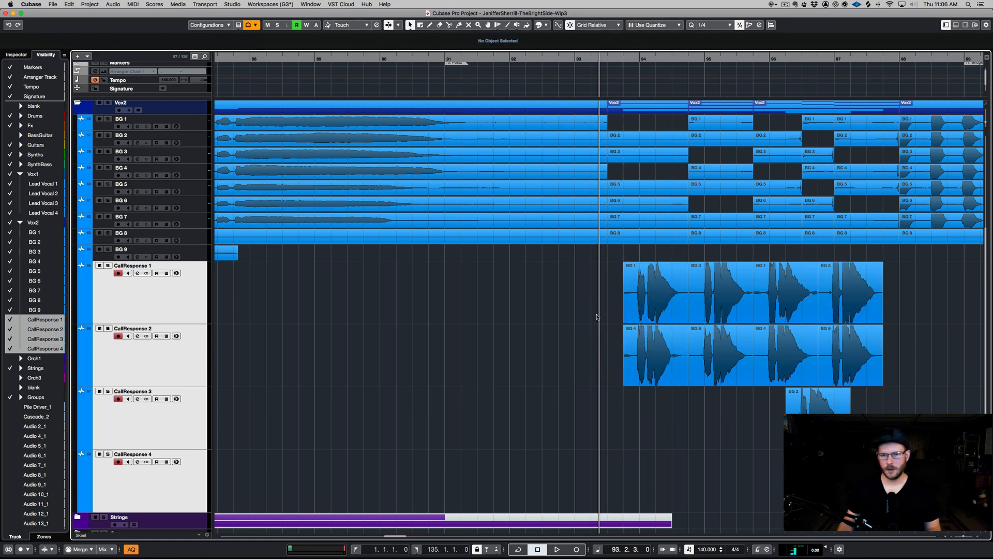
- Zoom out and scroll through the arrangement to review the CallResponse parts
key(g)
scroll(635, 322, right, 5)
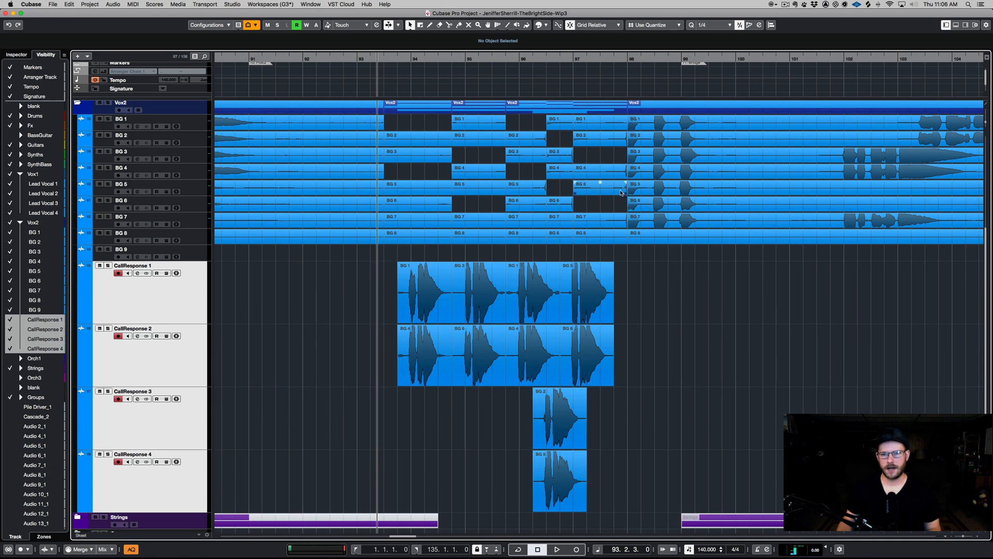
click(622, 193)
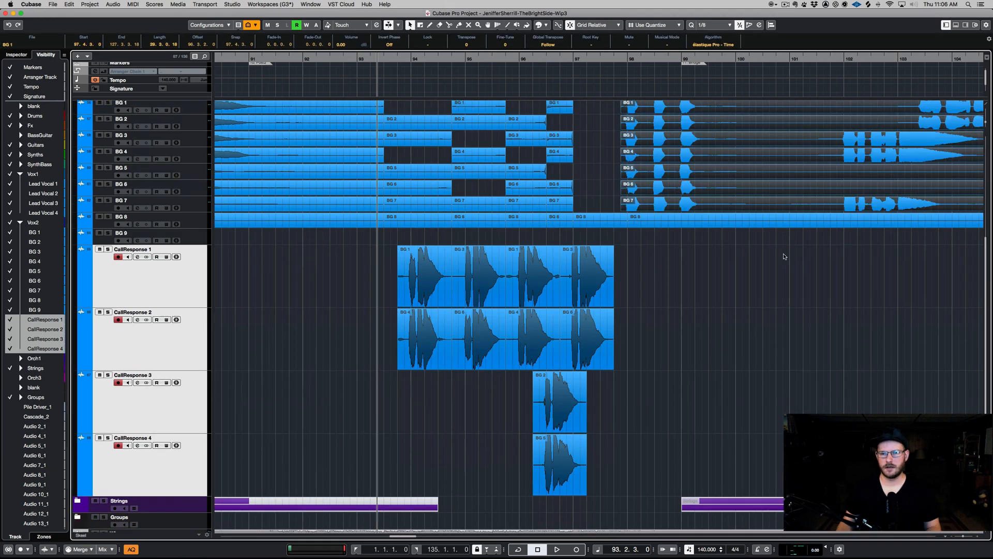
scroll(784, 257, up, 5)
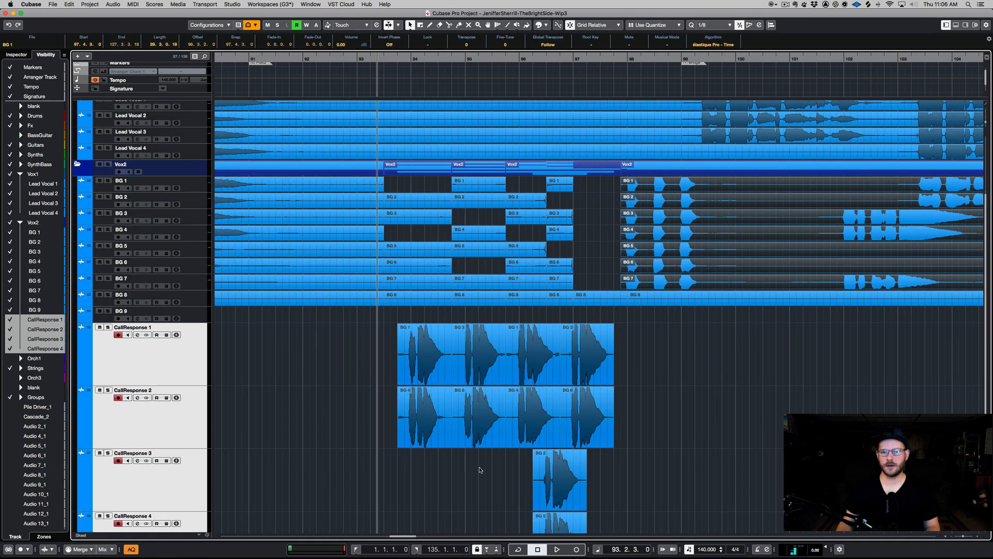
scroll(478, 470, down, 4)
scroll(476, 470, up, 4)
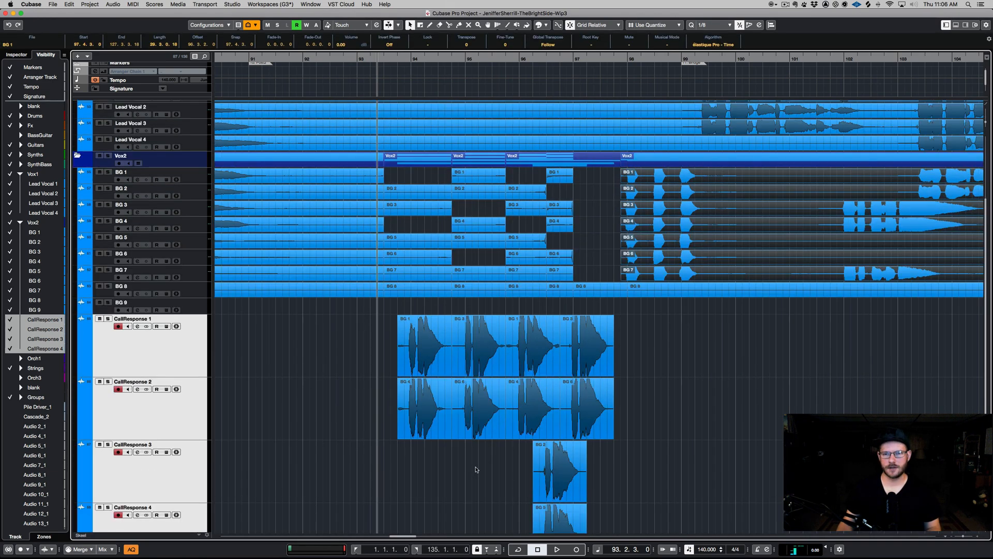
scroll(600, 309, down, 4)
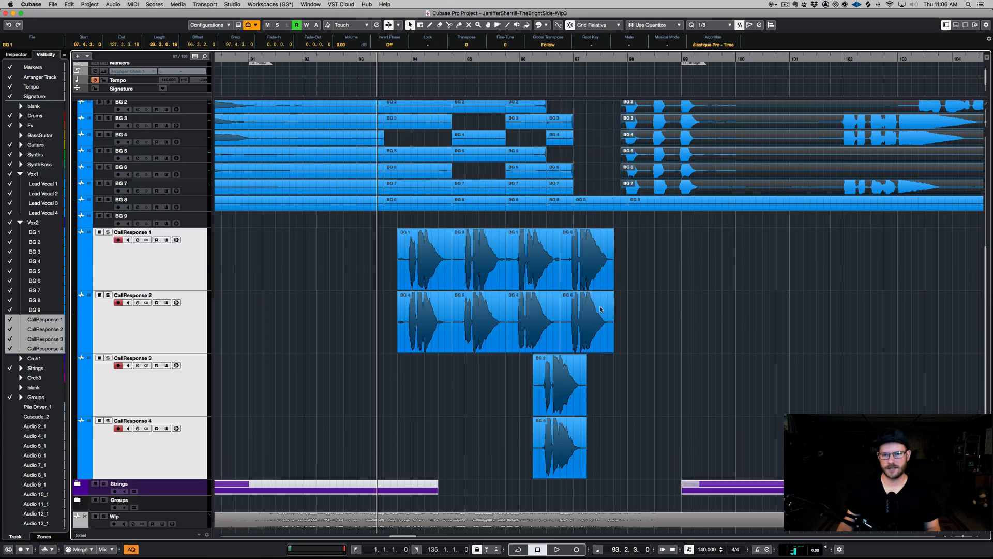
right_click(190, 446)
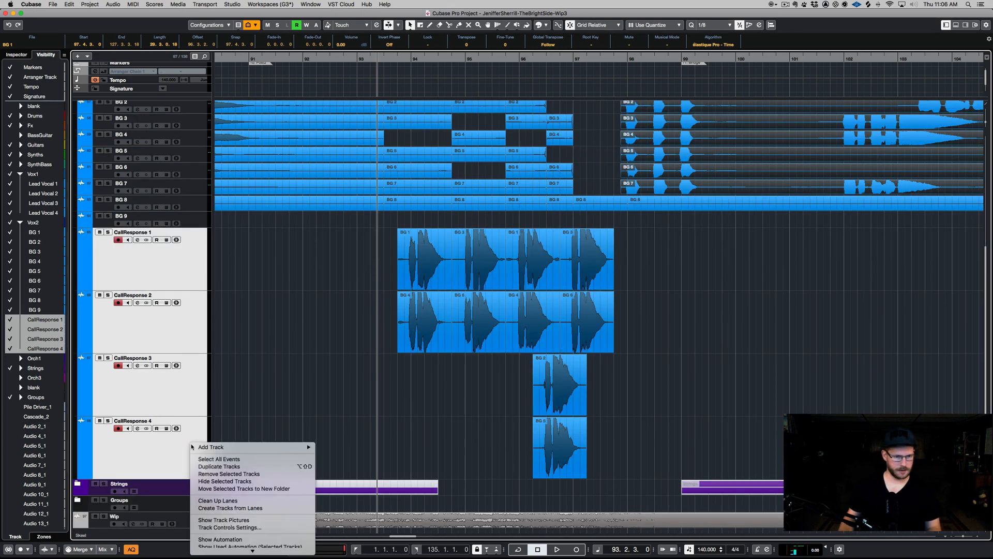
mouse_move(253, 442)
click(349, 352)
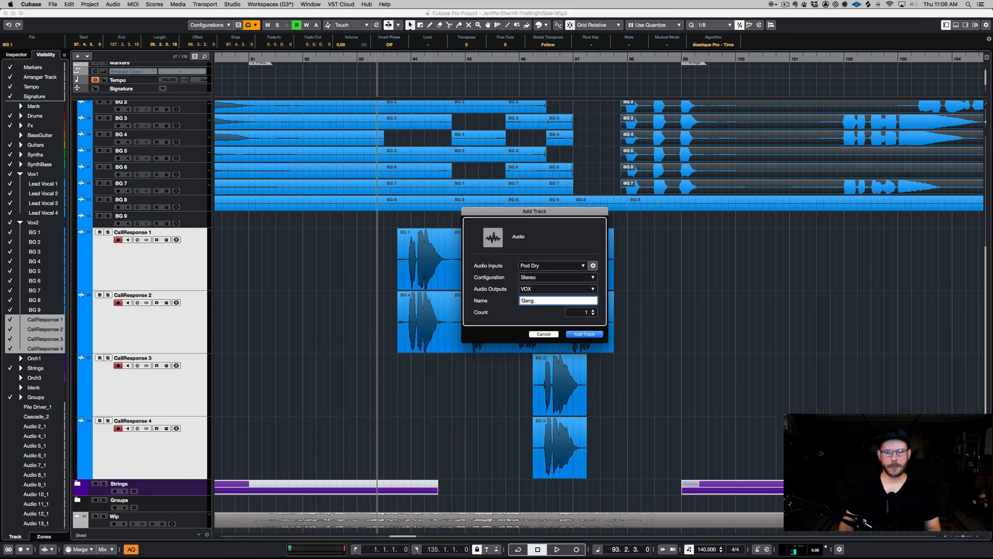
key(Return)
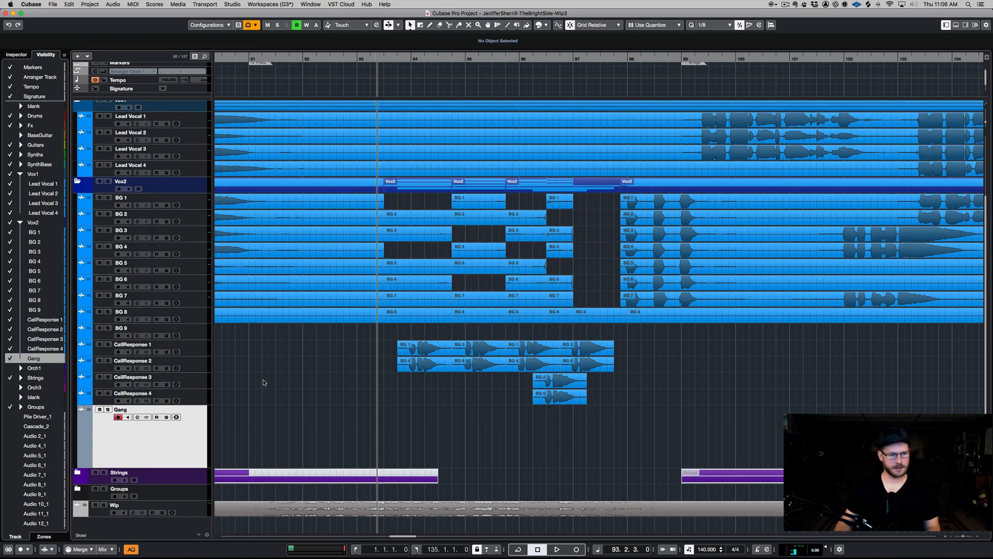
key(super+z)
- Add seven stereo audio tracks named Gang below CallResponse 4, routed to VOX
click(192, 460)
right_click(191, 460)
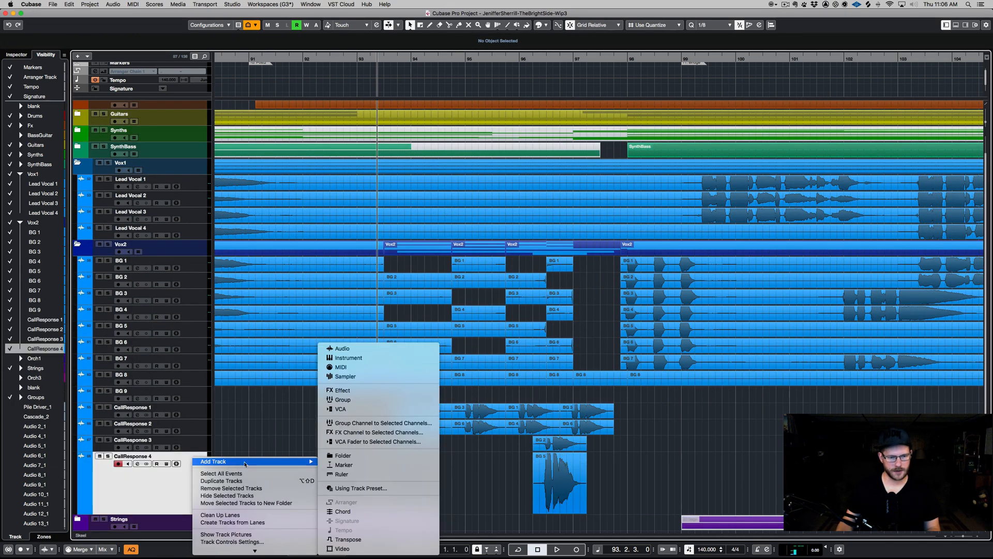
click(341, 347)
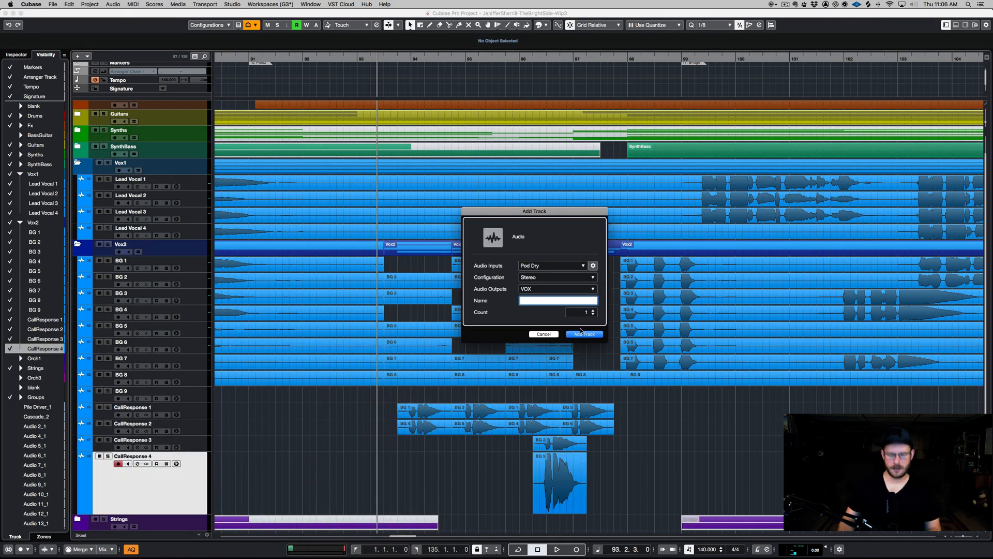
text(Gang)
double_click(586, 312)
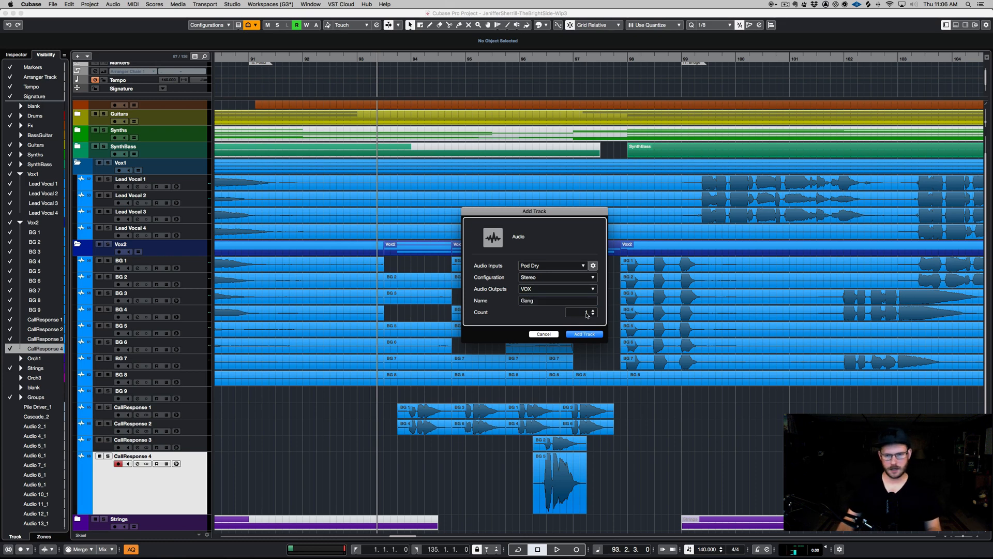
text(4)
key(Return)
key(Return)
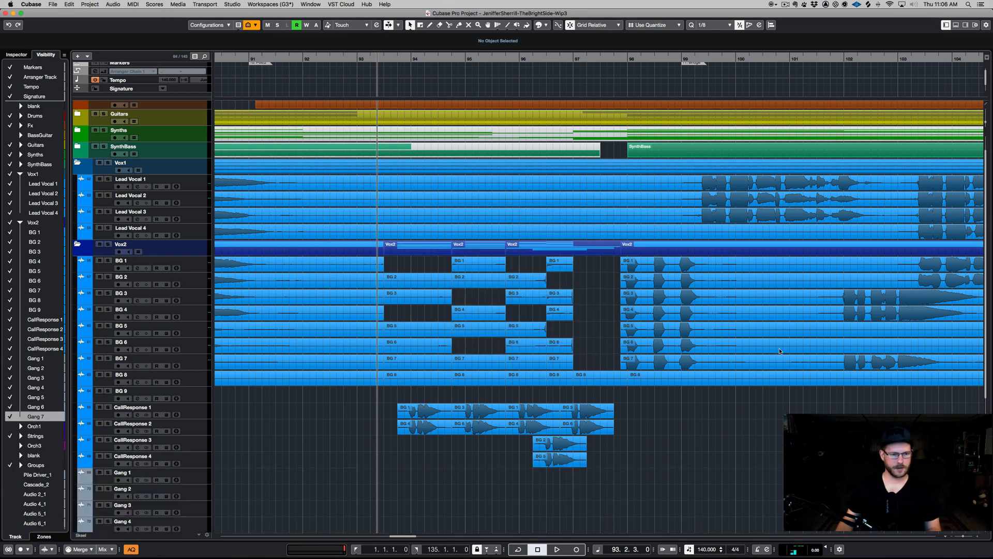
- Split all BG tracks at about bar 99.2 with the Scissors tool on the Vox2 folder track
click(682, 364)
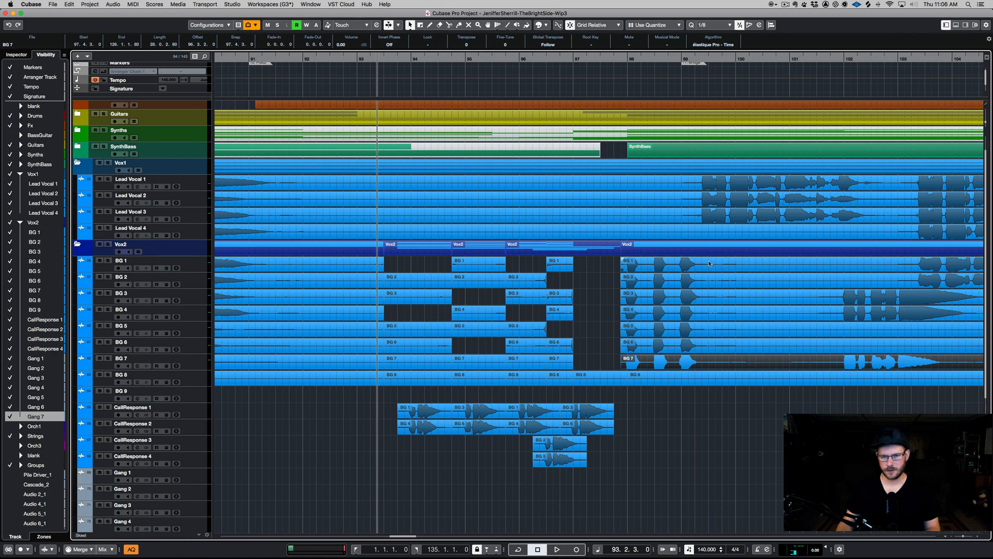
key(3)
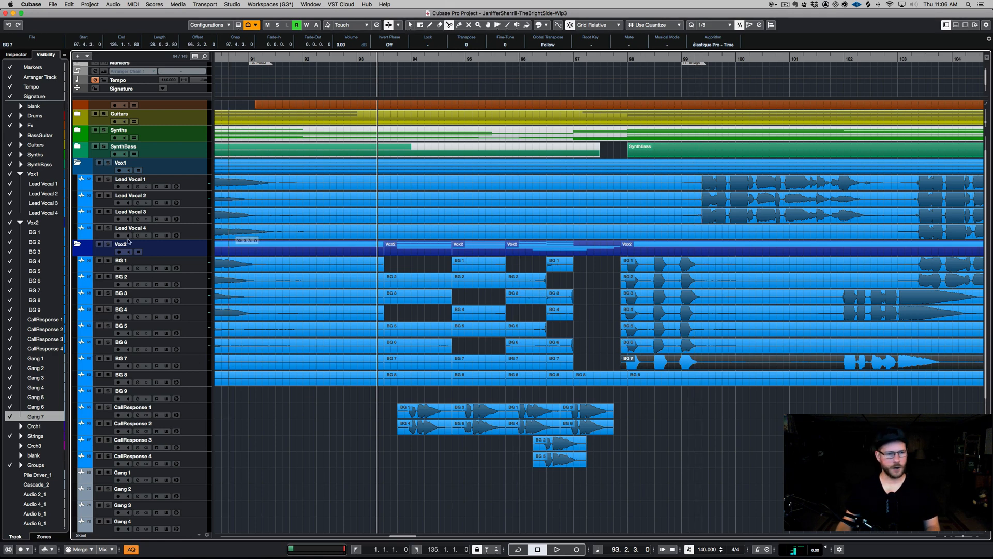
click(186, 252)
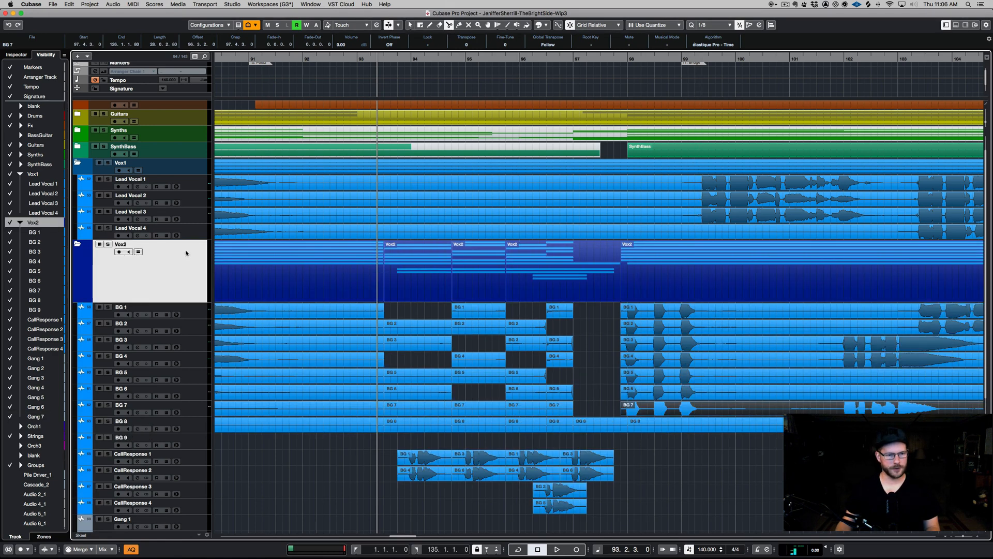
click(708, 265)
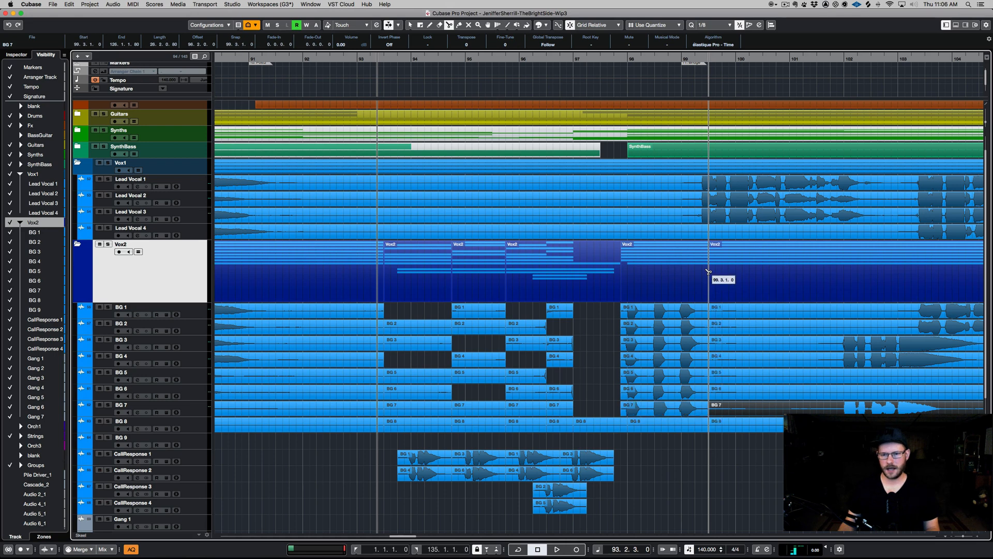
- Select the BG 1 to BG 7 pieces between bars 98 and 99.2 and move them onto the Gang tracks
key(1)
click(673, 312)
drag(611, 313, 667, 416)
scroll(660, 368, down, 3)
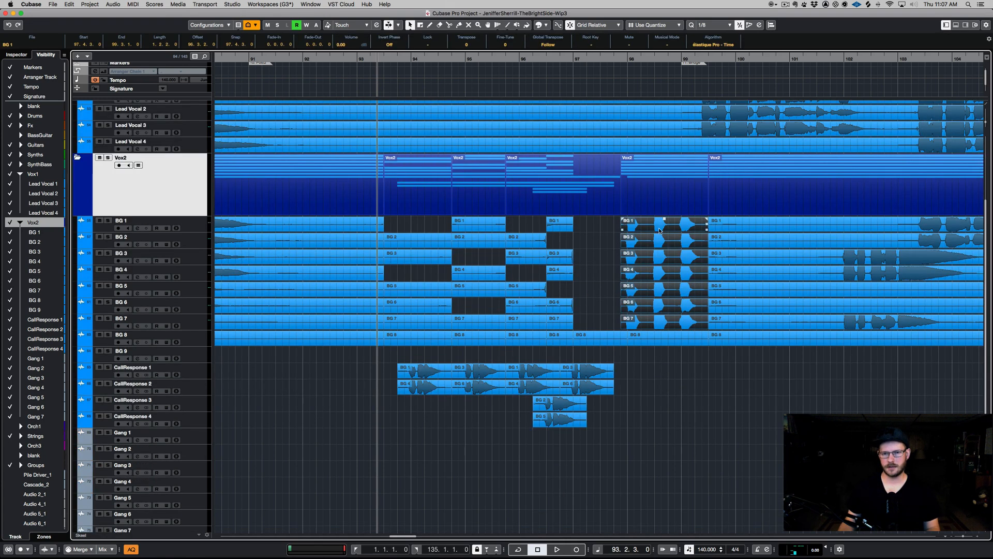
drag(660, 230, 666, 440)
- Select the Gang 1 to Gang 7 tracks and colorize them blue
click(204, 440)
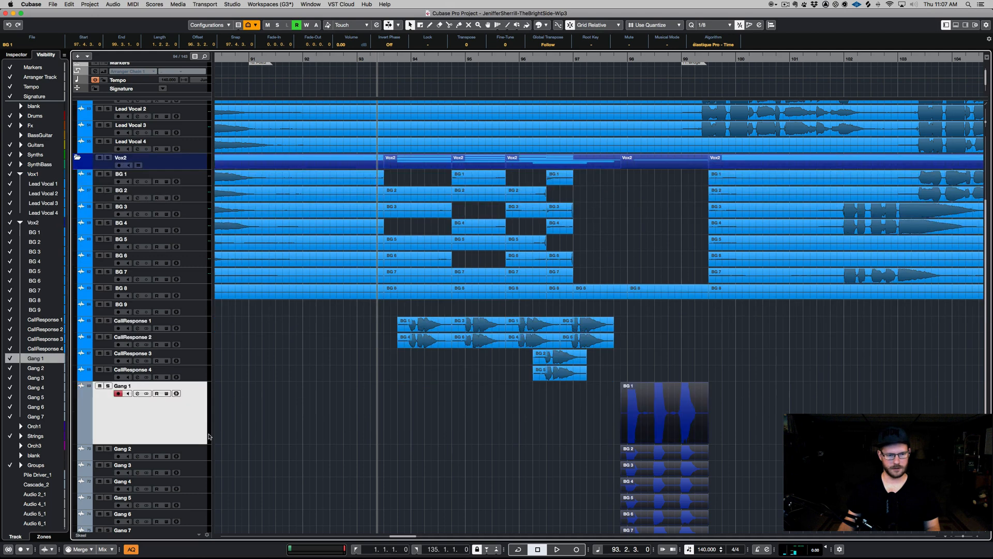
scroll(207, 435, down, 2)
shift+click(204, 462)
click(540, 25)
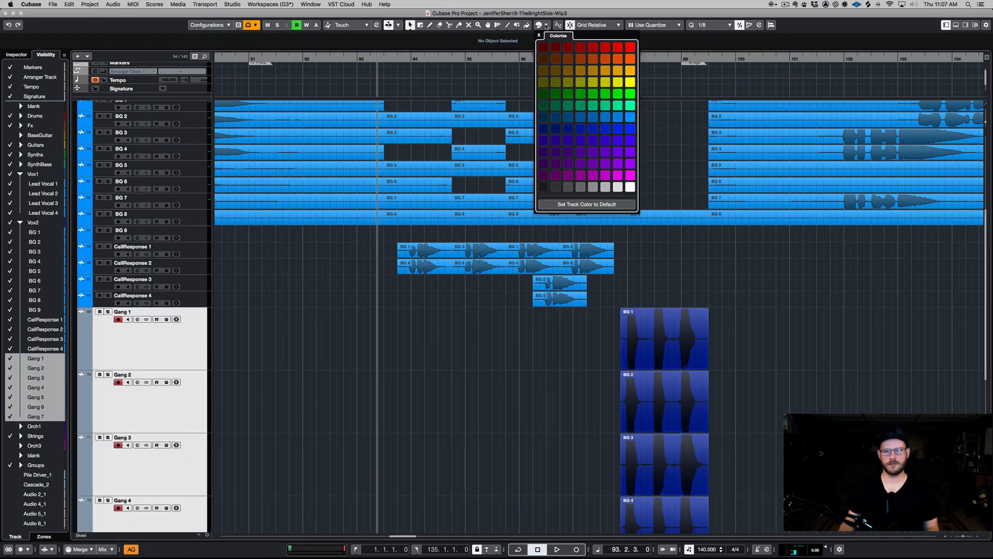
click(631, 117)
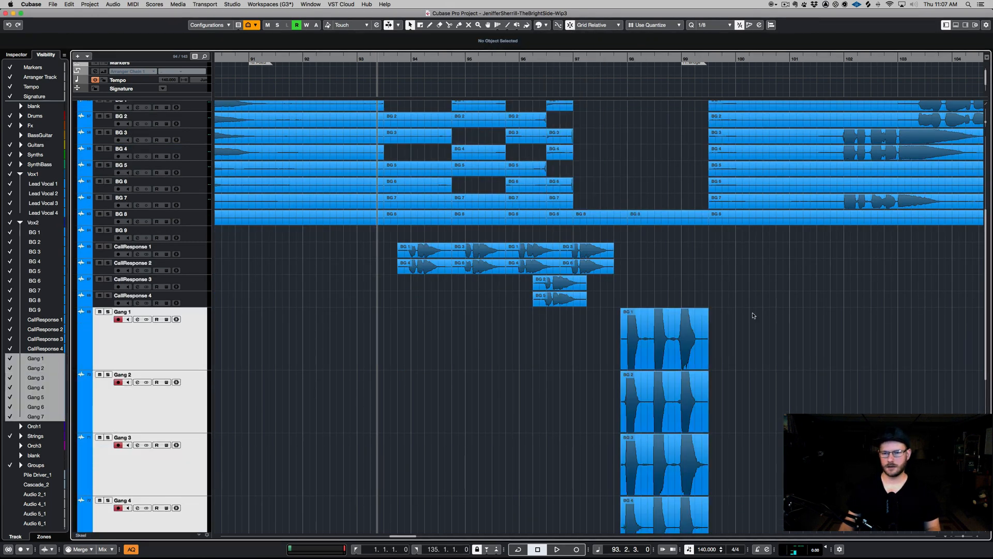
- Scroll through the arrangement to review the Gang tracks and the parts moved onto them
scroll(749, 316, up, 4)
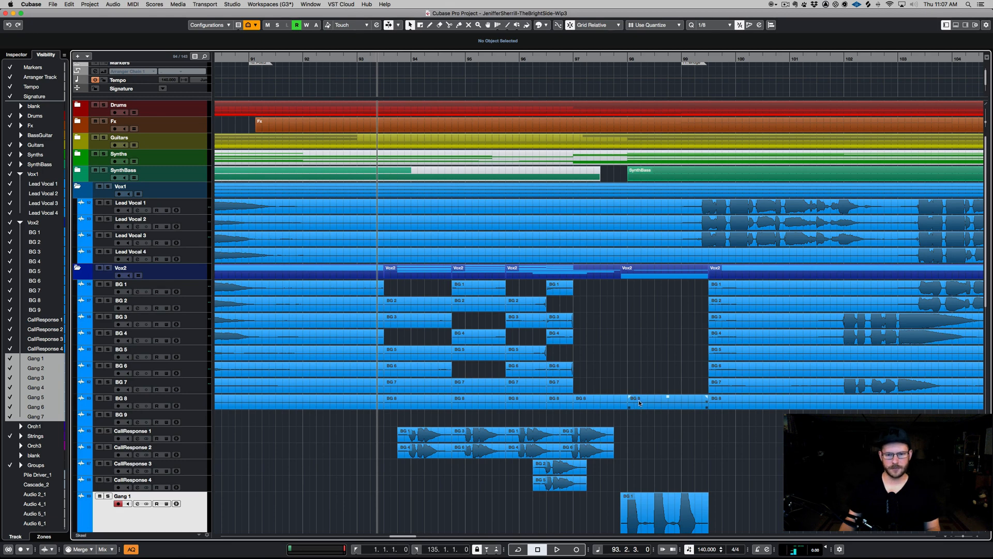
scroll(640, 403, down, 5)
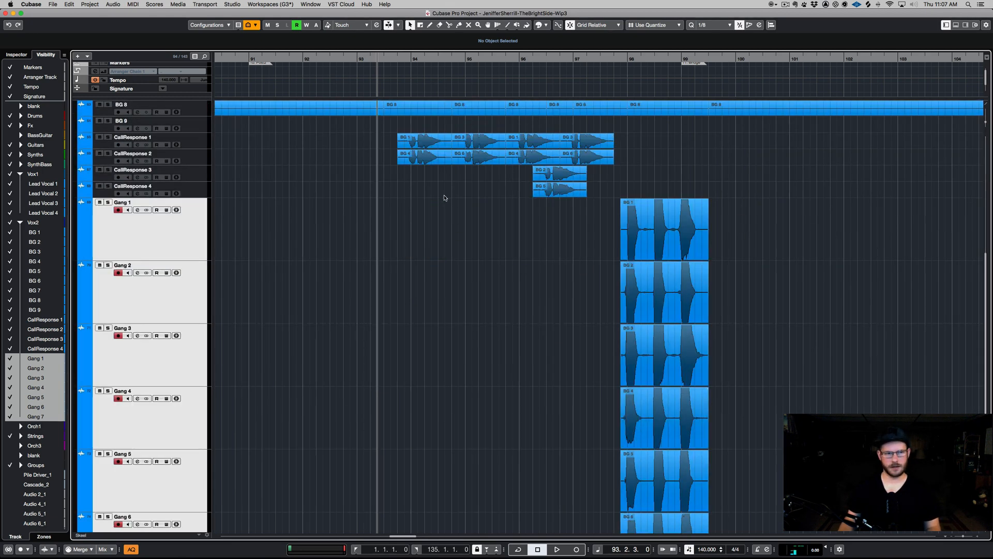
scroll(200, 176, down, 3)
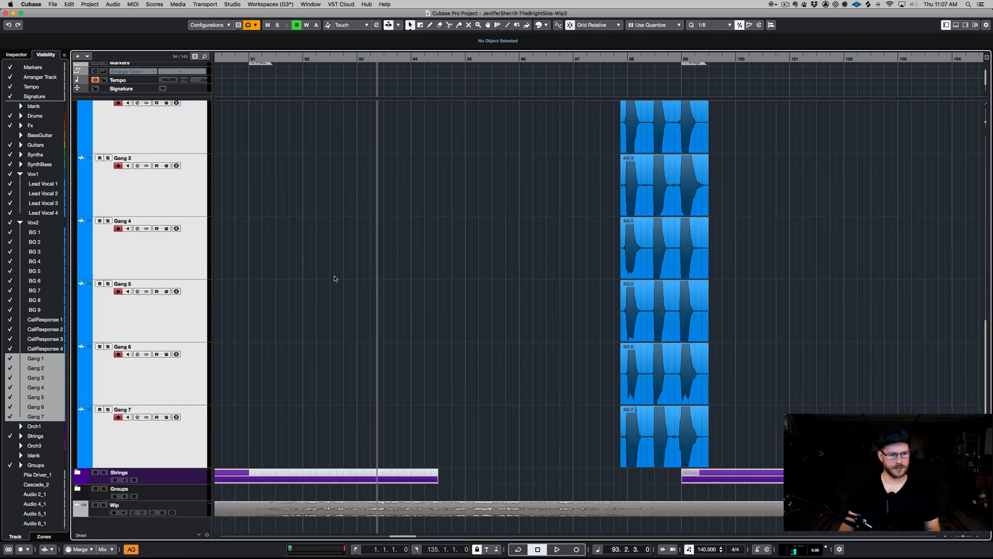
scroll(334, 278, up, 6)
scroll(535, 294, up, 2)
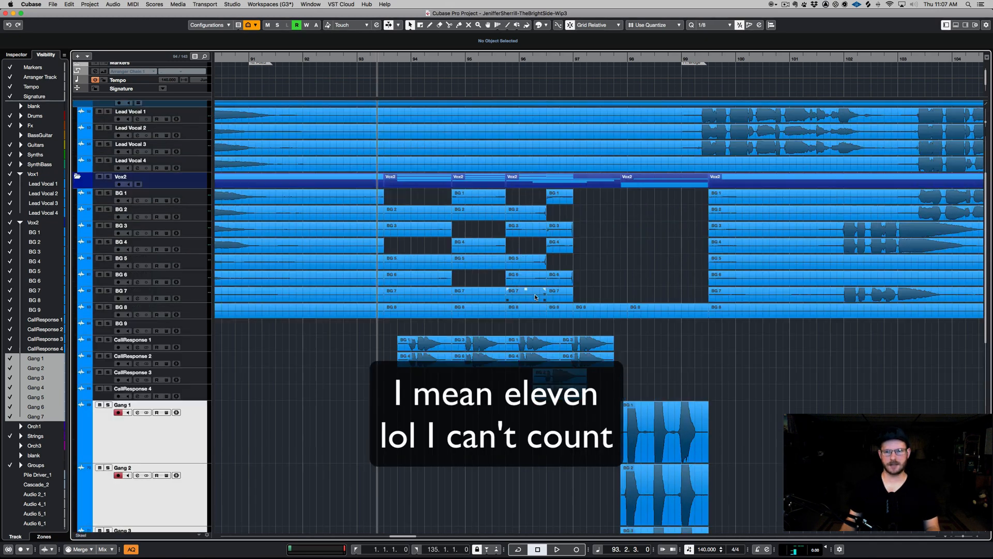
scroll(535, 295, up, 3)
scroll(535, 294, down, 6)
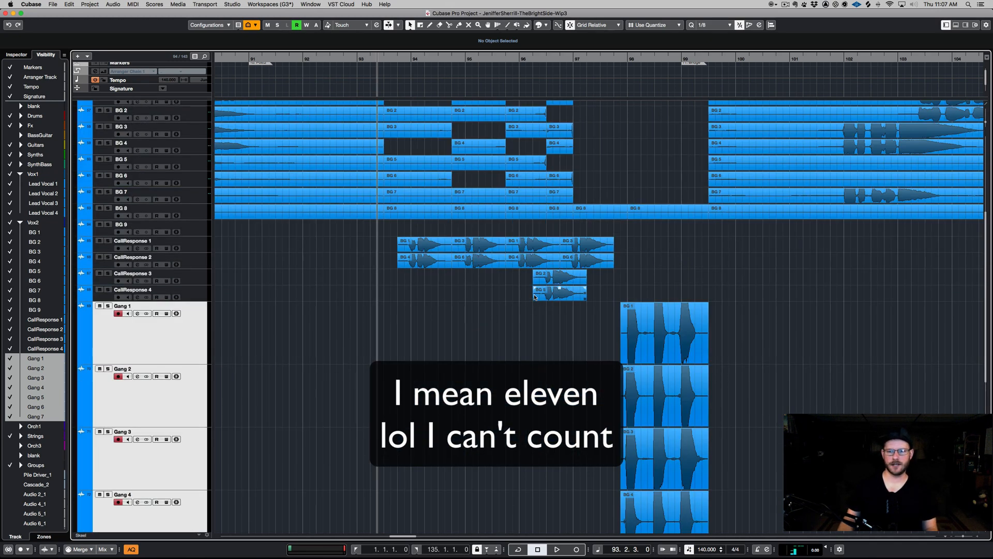
click(182, 341)
super+click(187, 339)
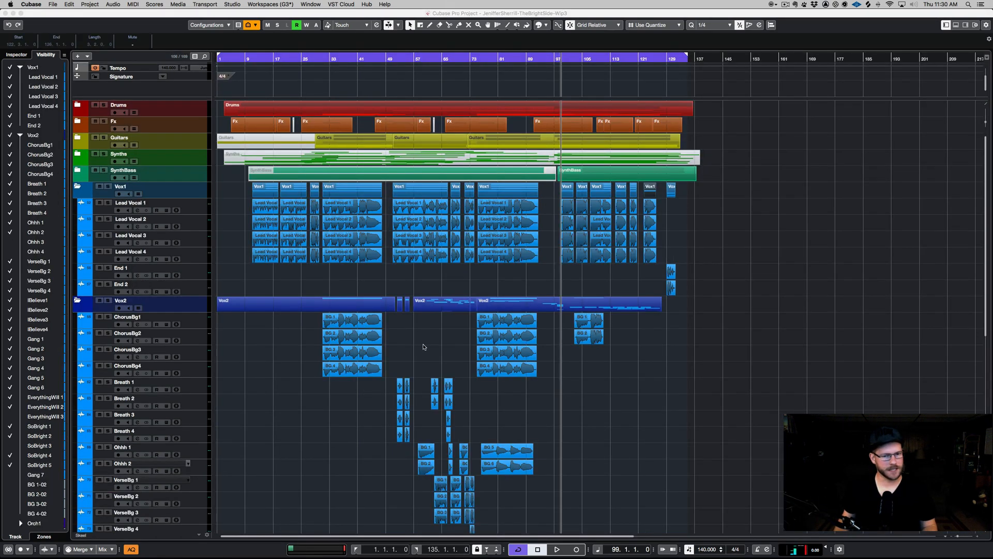
- Scroll through the whole arrangement to review the renamed background vocal tracks and their parts
scroll(426, 351, down, 10)
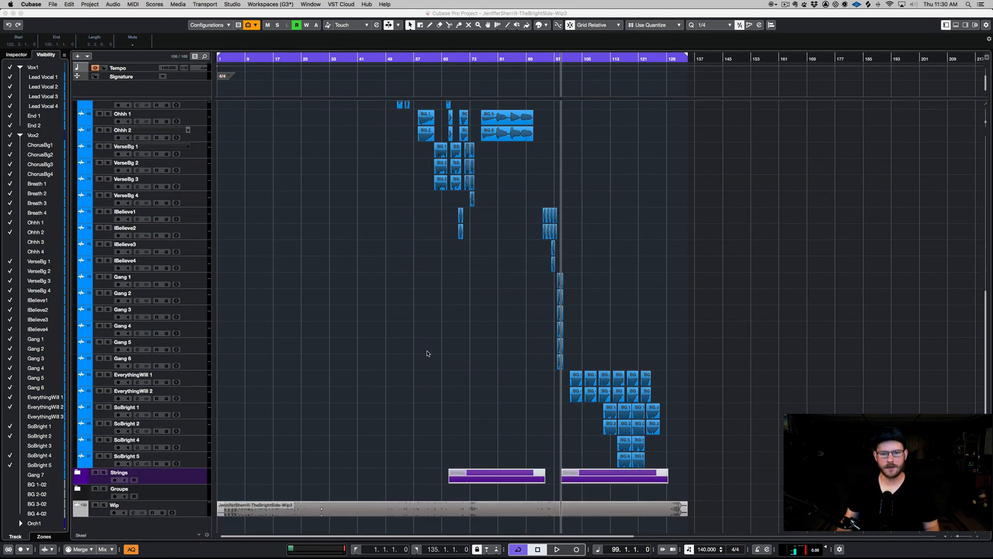
scroll(427, 353, up, 3)
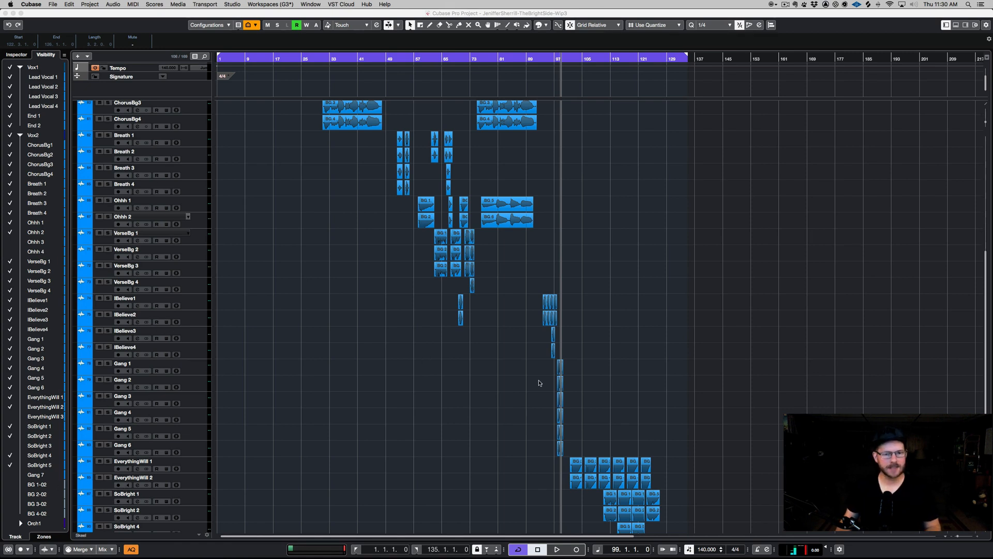
click(197, 372)
scroll(471, 458, down, 4)
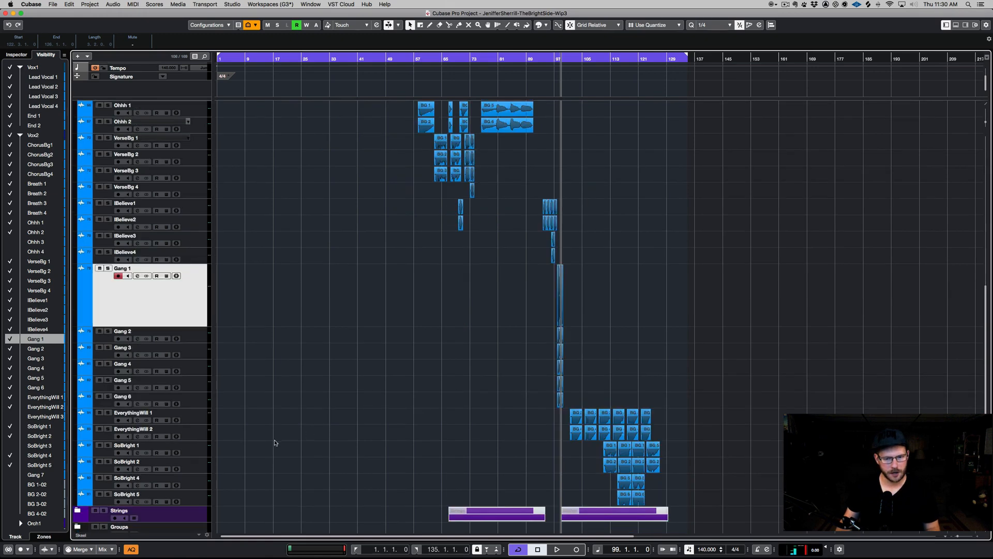
scroll(271, 437, up, 10)
scroll(351, 448, down, 6)
super+click(182, 453)
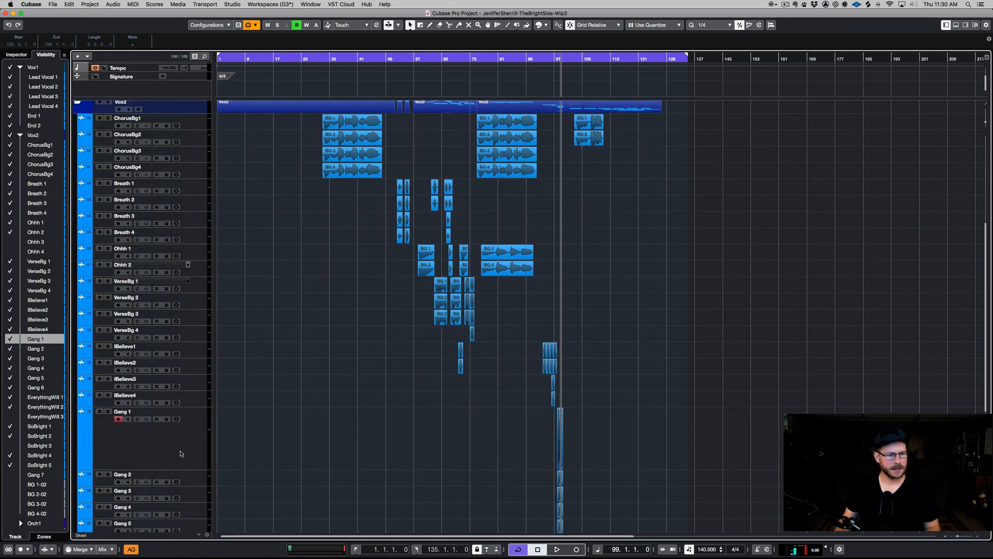
scroll(516, 397, up, 4)
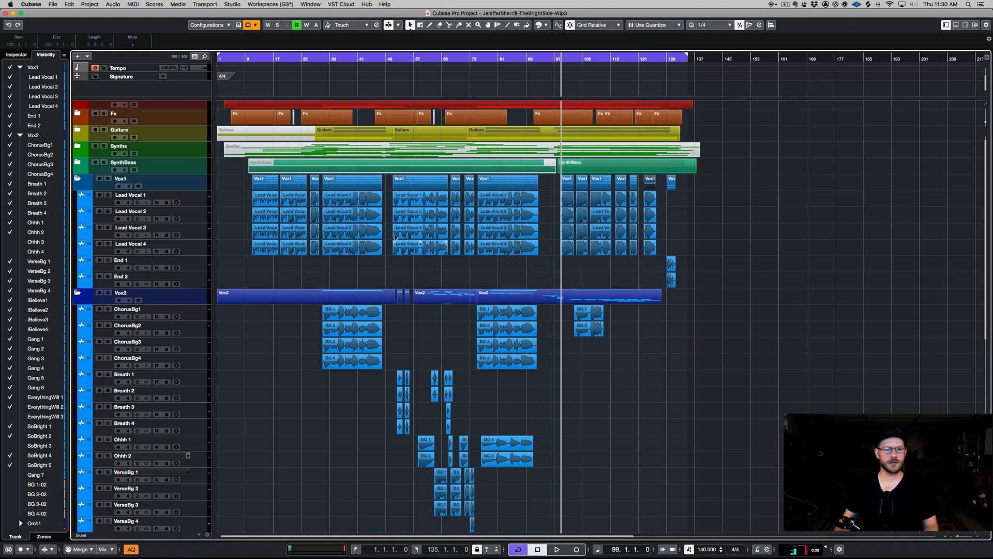
- Solo the Vox1 folder track and play the song from bar 10
click(363, 254)
click(365, 60)
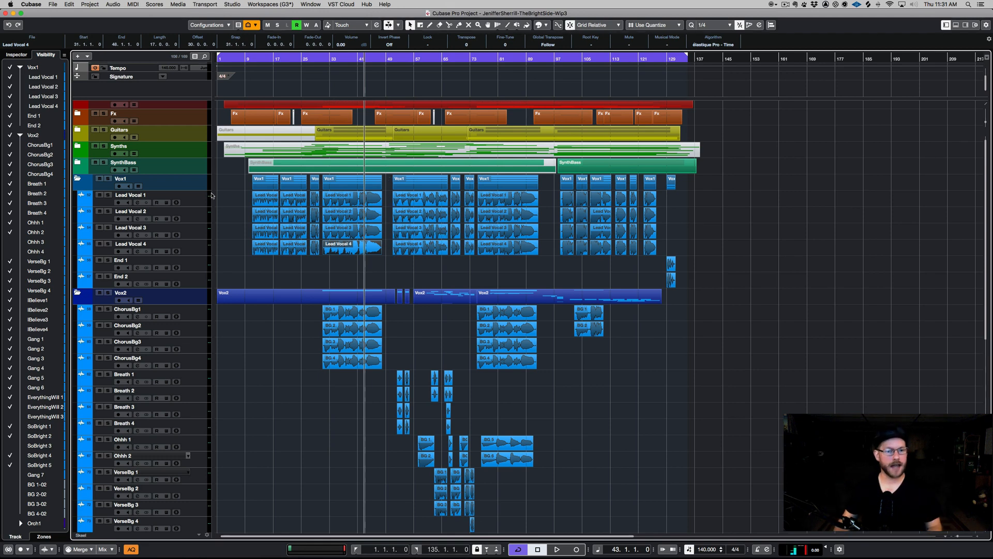
drag(703, 187, 417, 283)
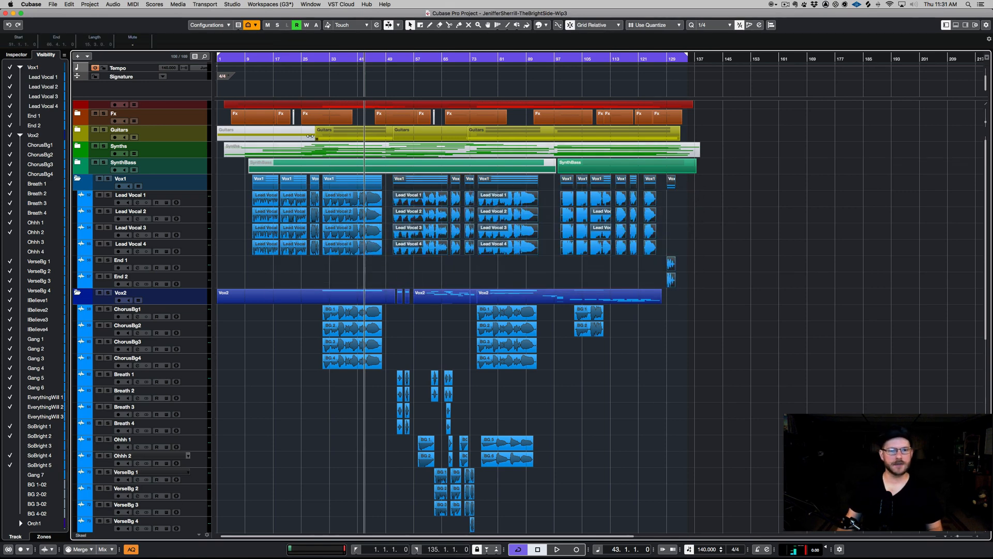
click(250, 58)
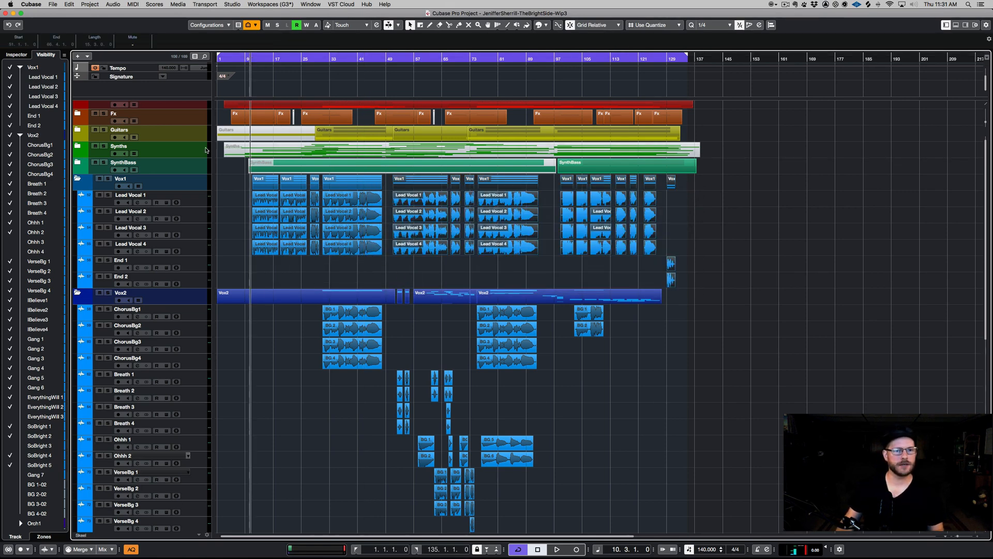
click(199, 183)
key(s)
key(space)
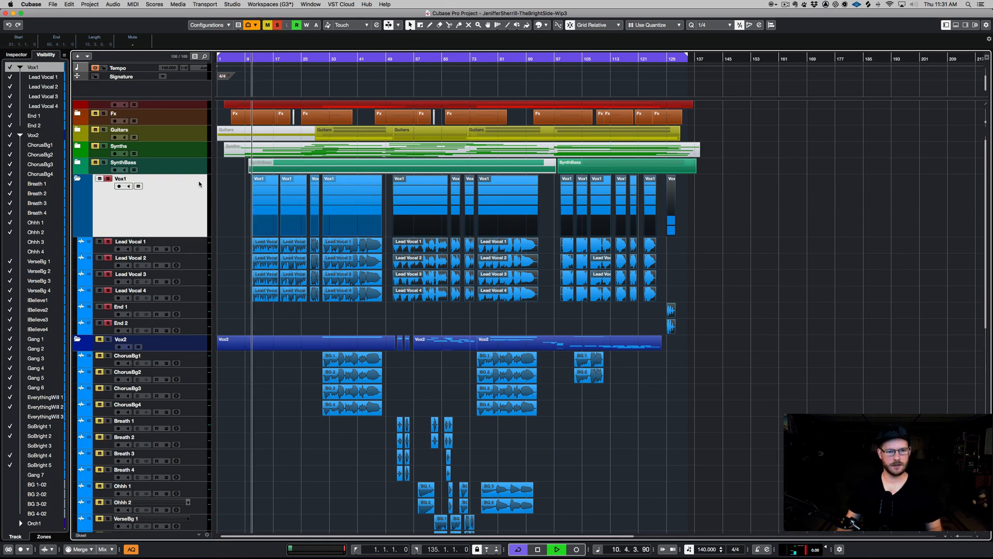
key(space)
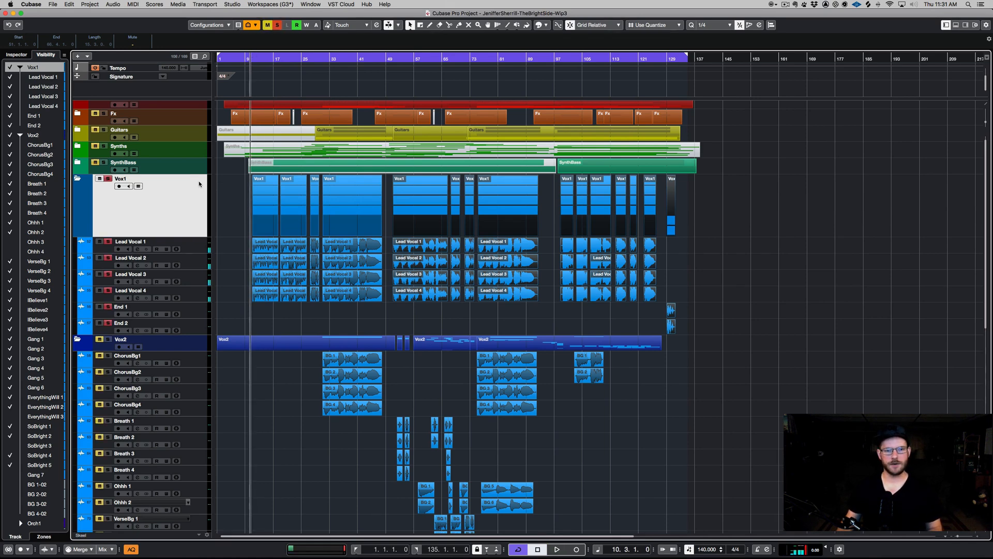
- Zoom in on the opening lead vocals and listen to a short stretch of playback
key(h)
key(h)
key(h)
key(h)
key(h)
key(h)
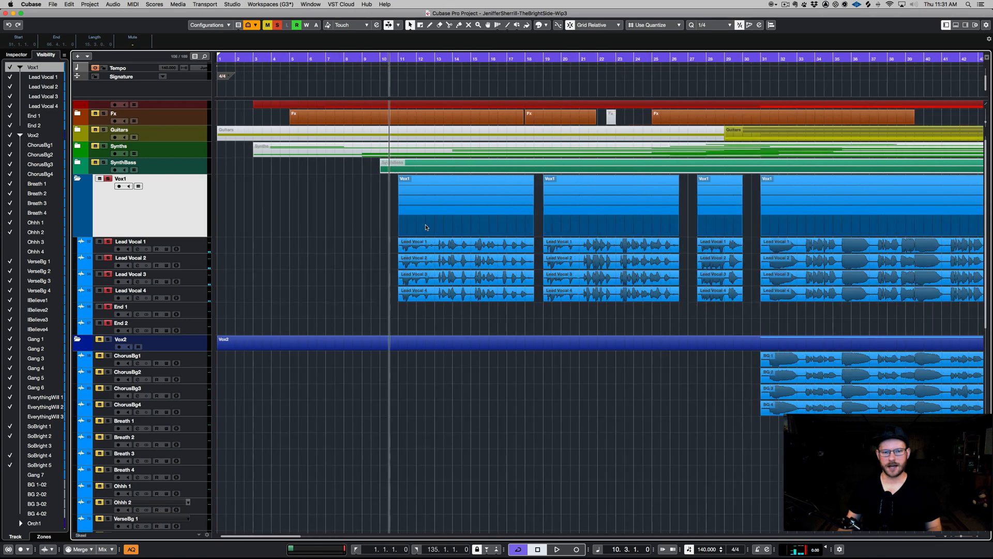
key(space)
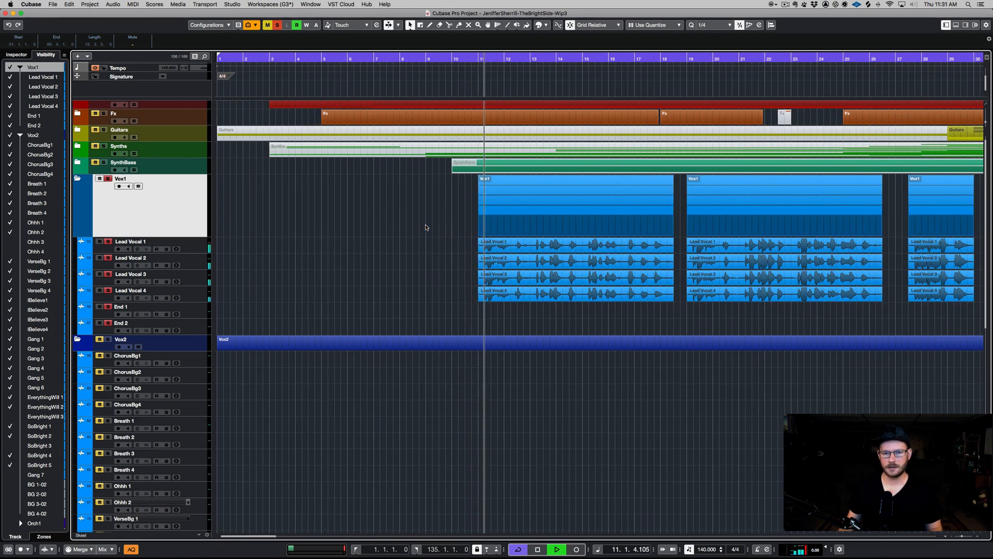
key(space)
key(g)
key(g)
key(g)
key(g)
key(g)
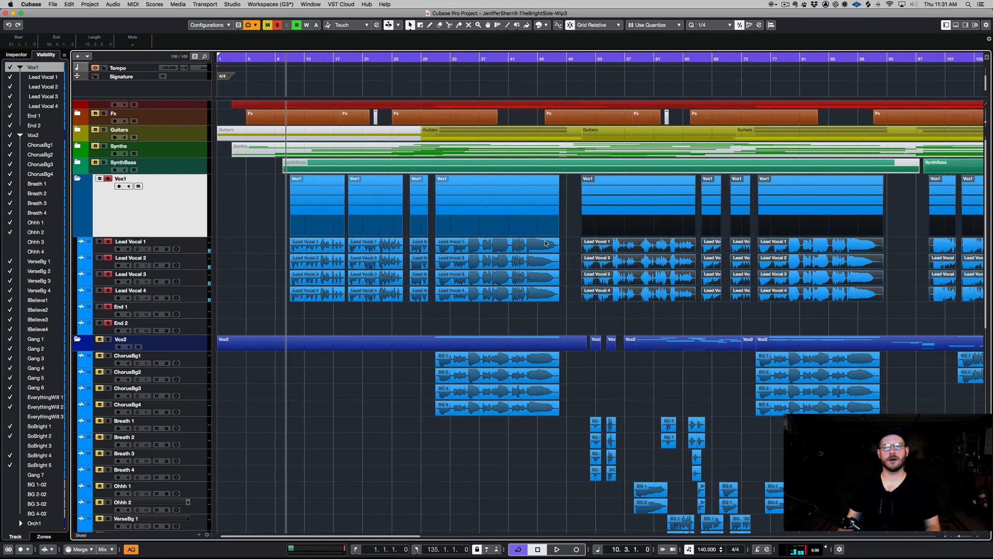
- Trim the start and end of the BG 4-02 part on the Breath 1 track slightly inward
click(786, 193)
scroll(212, 493, down, 10)
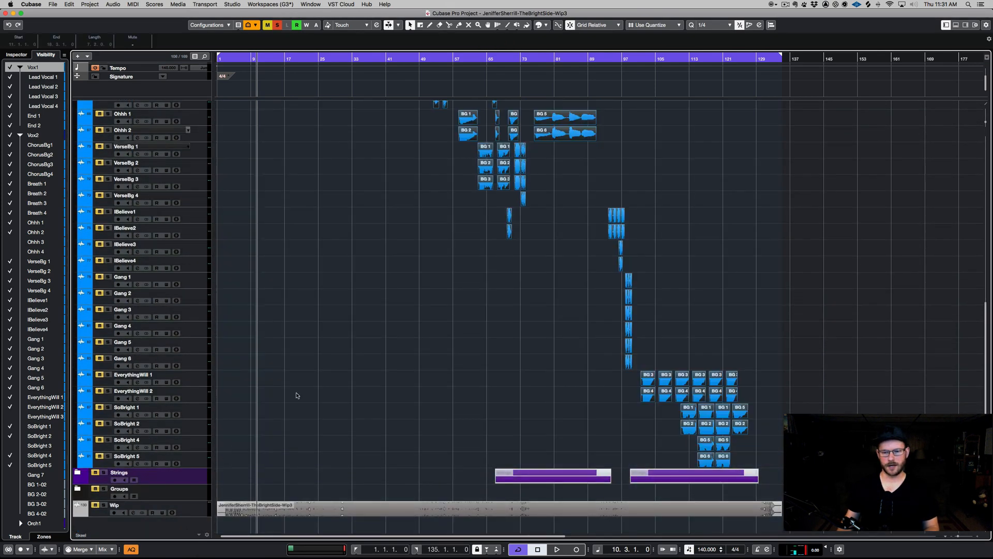
key(h)
key(h)
key(h)
key(h)
scroll(721, 238, right, 10)
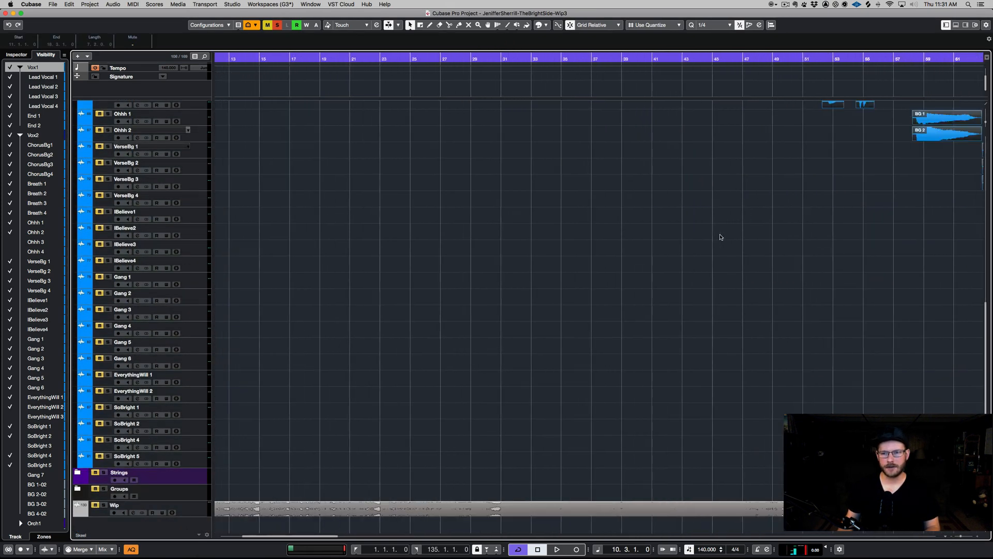
scroll(721, 238, up, 5)
key(h)
key(h)
key(h)
key(h)
key(h)
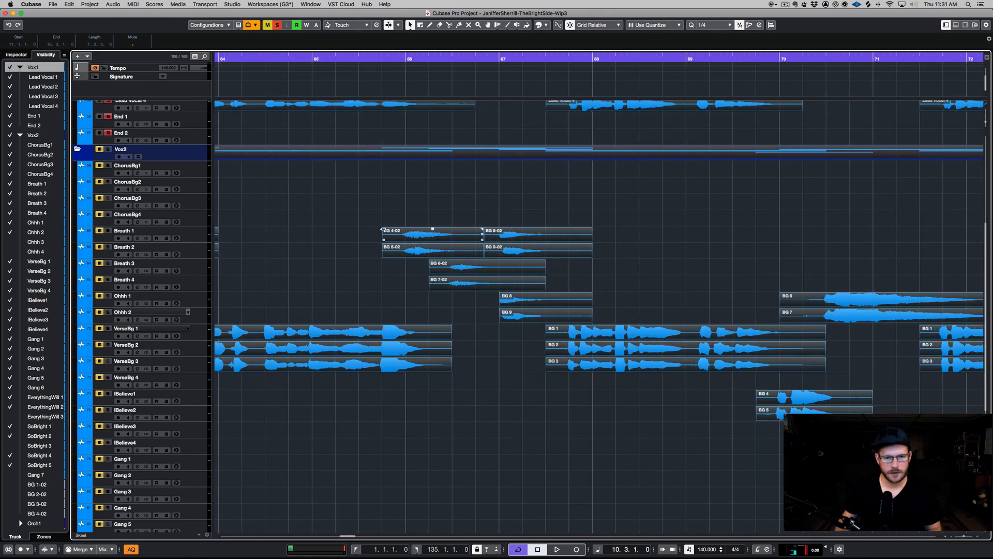
drag(382, 229, 385, 230)
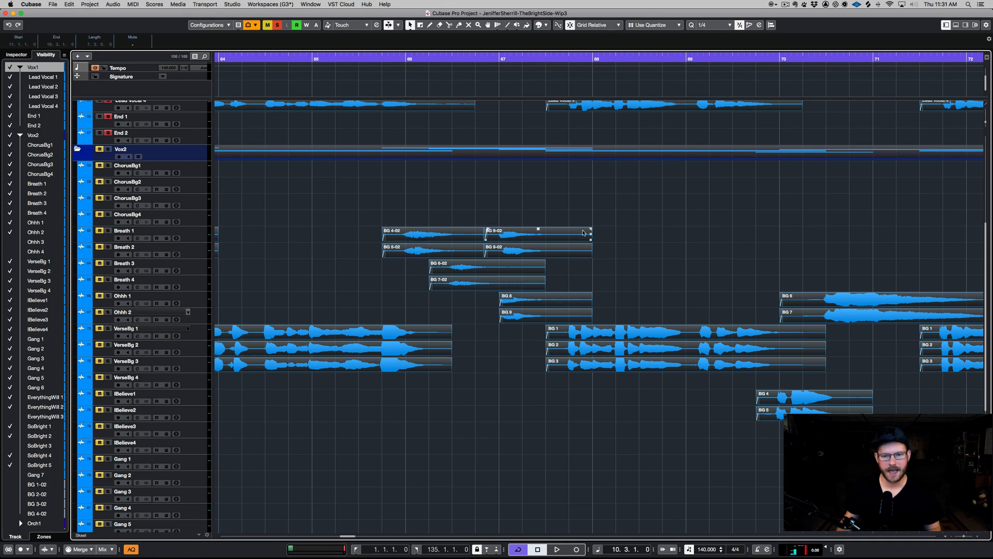
drag(591, 229, 589, 229)
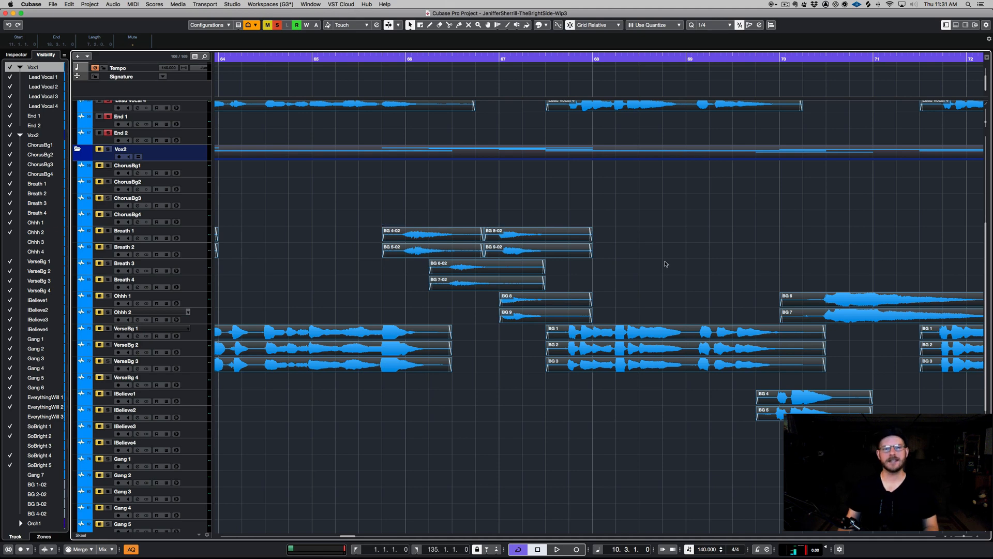
- Zoom out and play back the arrangement to review the vocal edits
key(g)
key(g)
key(g)
key(g)
key(g)
key(g)
key(g)
key(g)
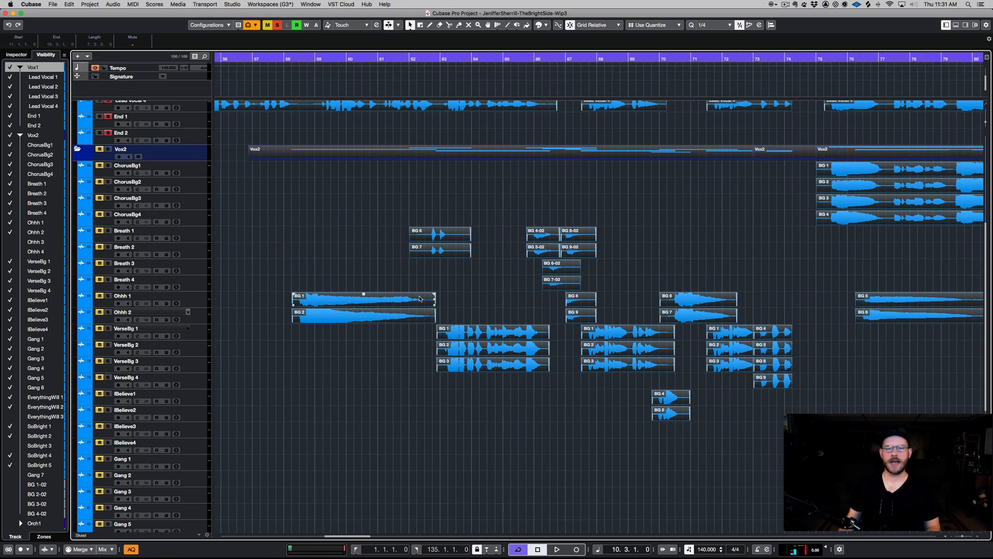
key(g)
key(g)
click(391, 311)
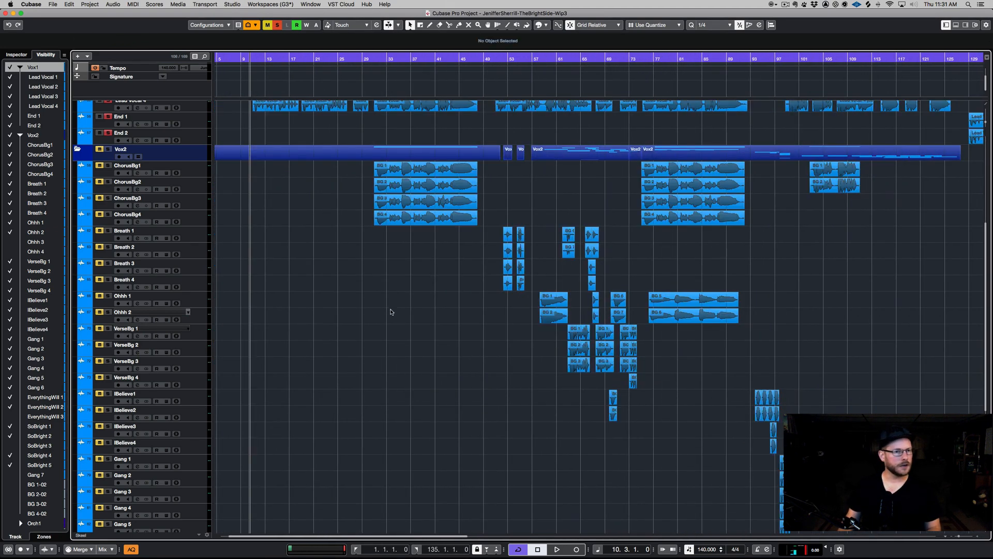
scroll(392, 312, up, 5)
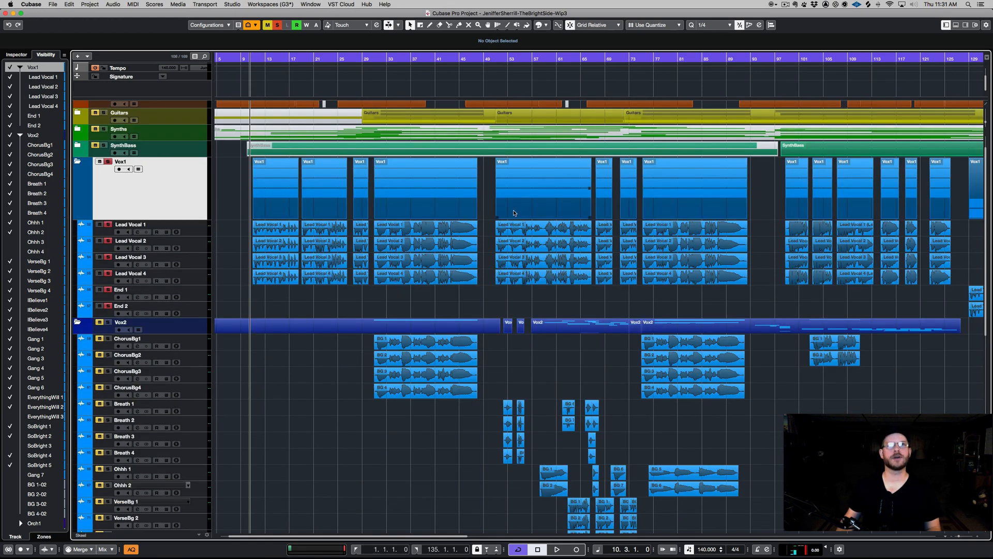
key(space)
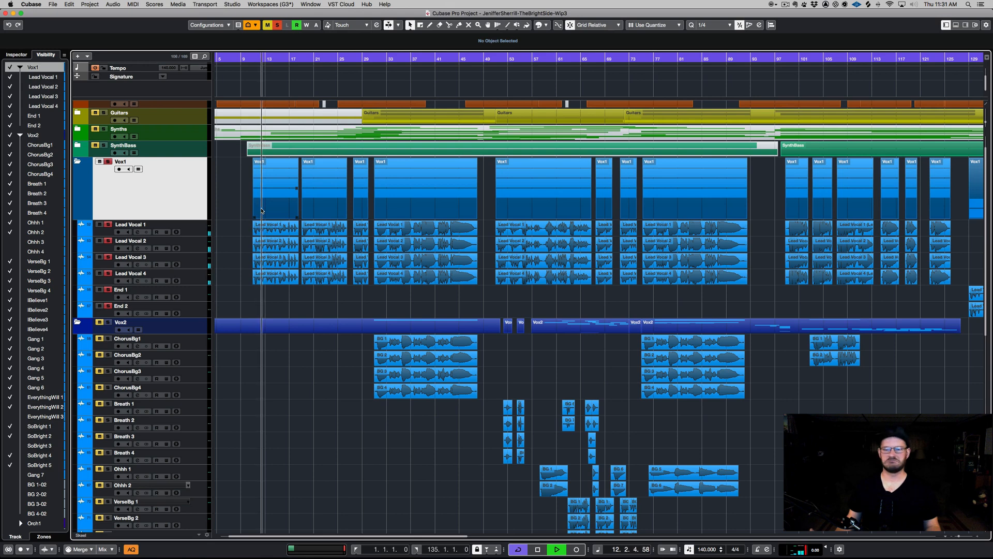
key(space)
scroll(436, 268, right, 10)
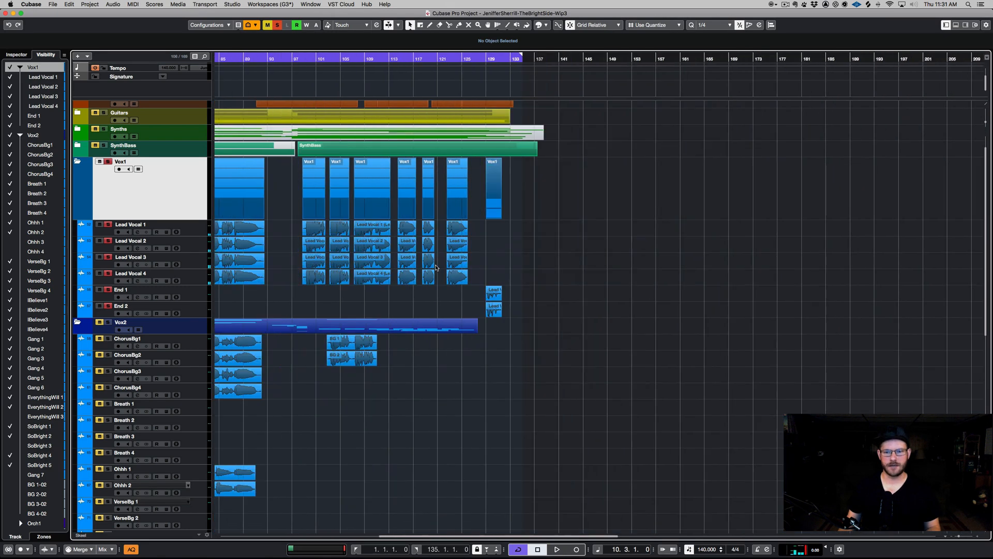
scroll(435, 269, left, 7)
scroll(436, 270, down, 8)
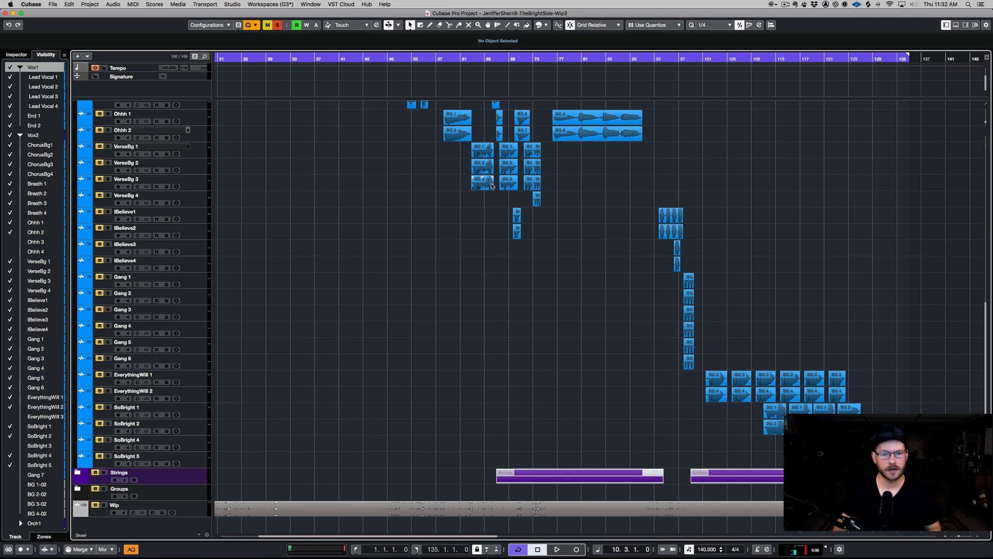
- Enlarge the VerseBg track lanes to show their waveforms in detail
click(202, 151)
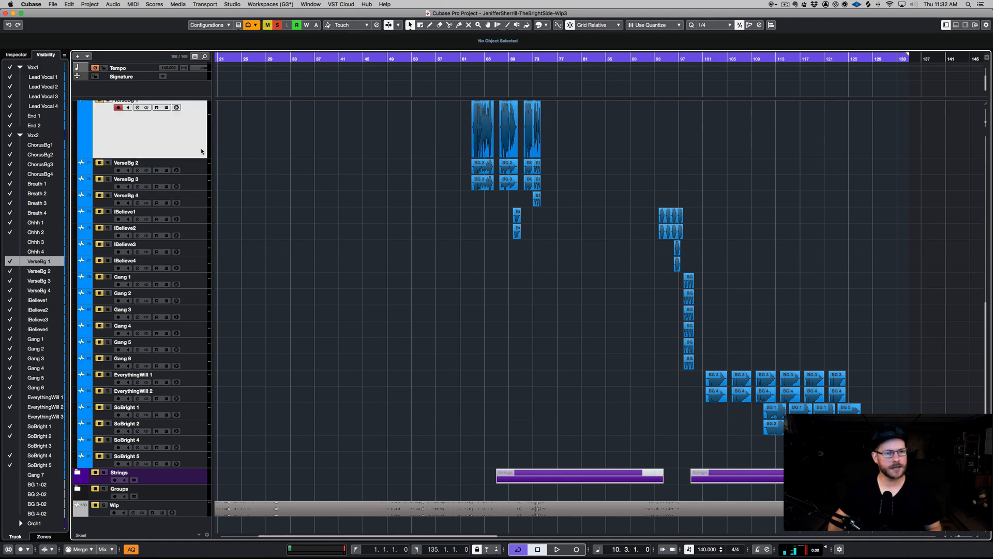
shift+click(198, 201)
scroll(399, 254, up, 3)
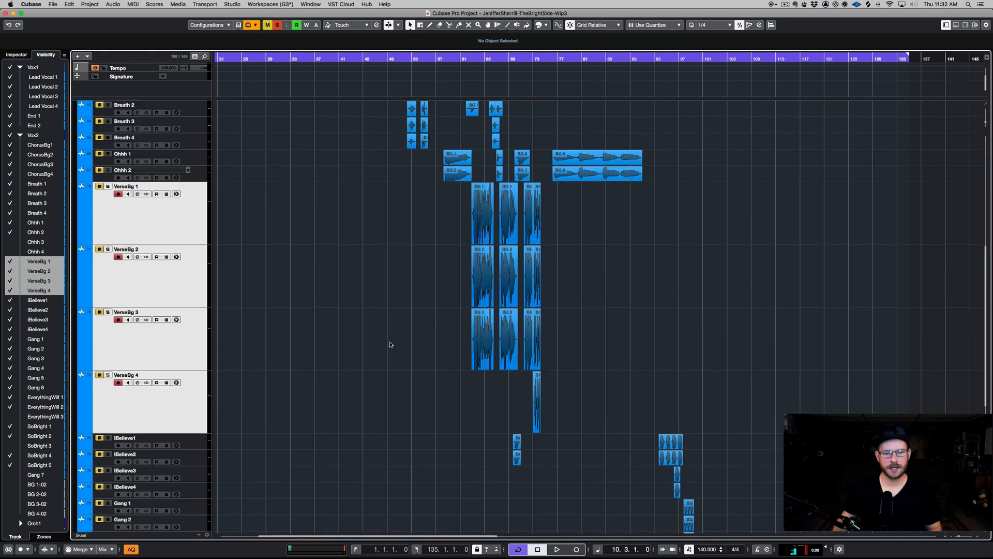
click(137, 346)
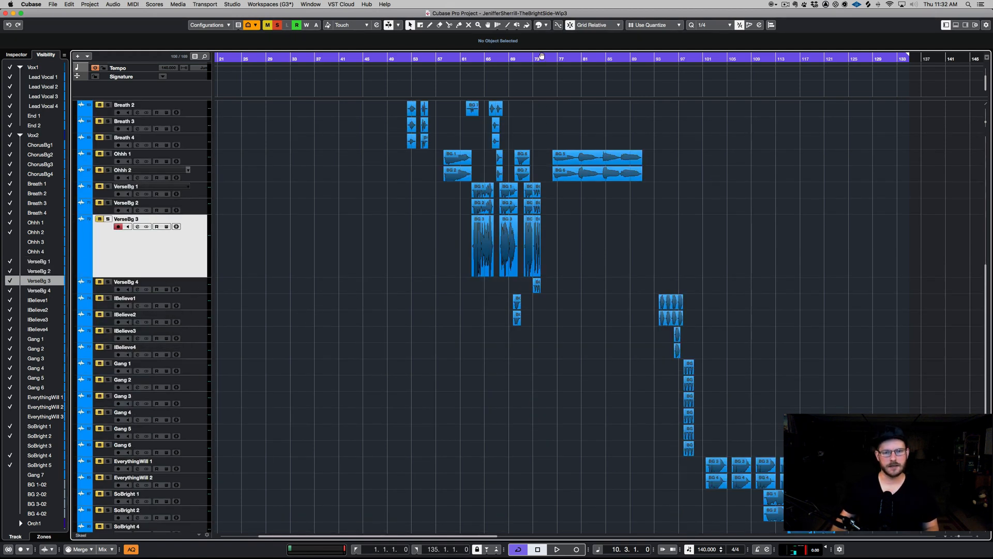
- Zoom in around bar 71, enlarge the VerseBg 1–3 lanes further, and play back that passage
drag(541, 55, 550, 167)
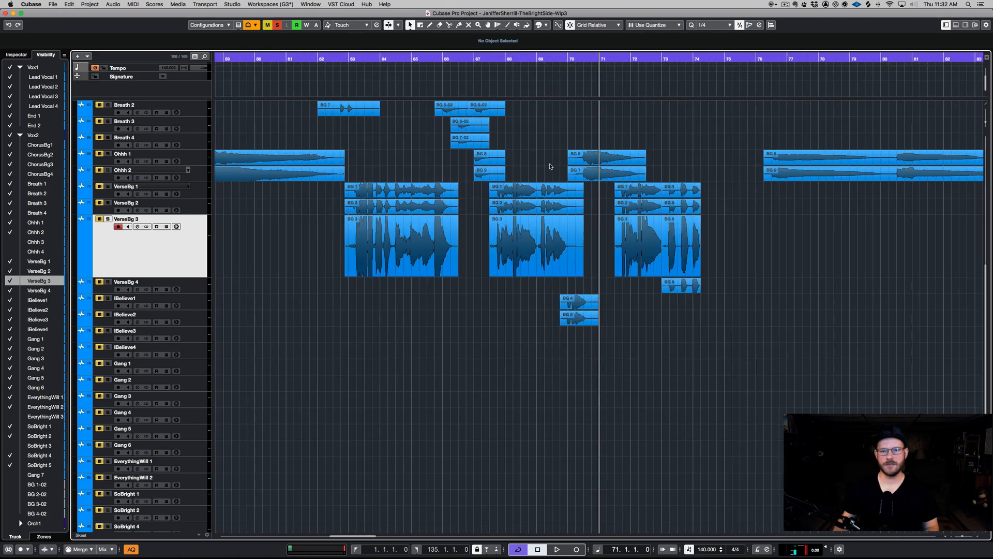
key(h)
key(space)
key(shift+Up)
key(shift+Up)
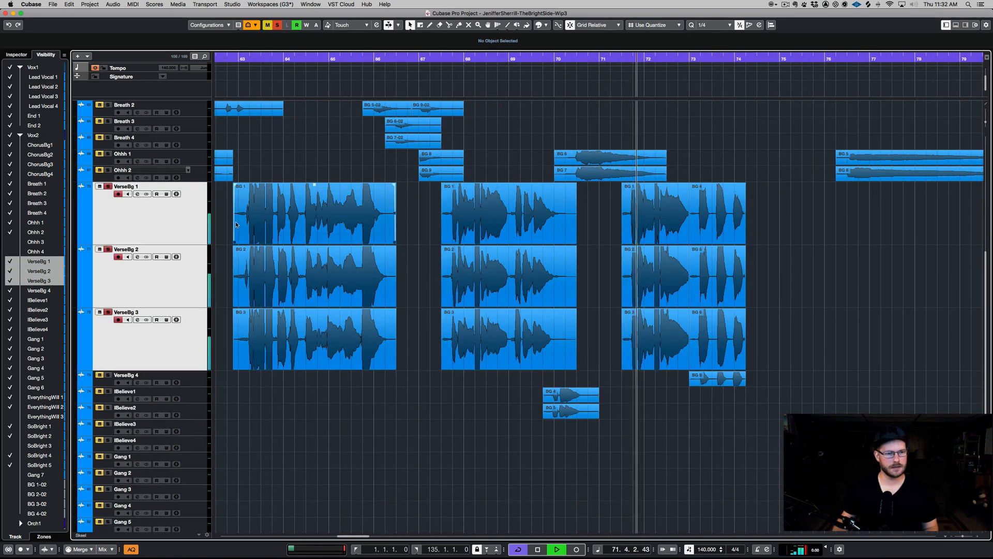
key(space)
- Clear the current solo, solo the VerseBg 1–4 tracks, and play them back
click(277, 25)
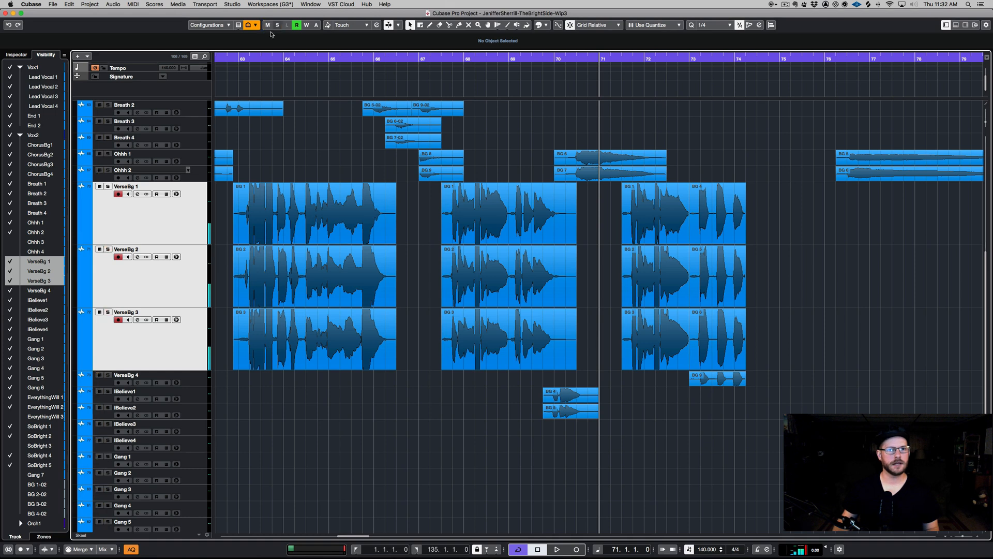
shift+click(188, 382)
key(s)
key(space)
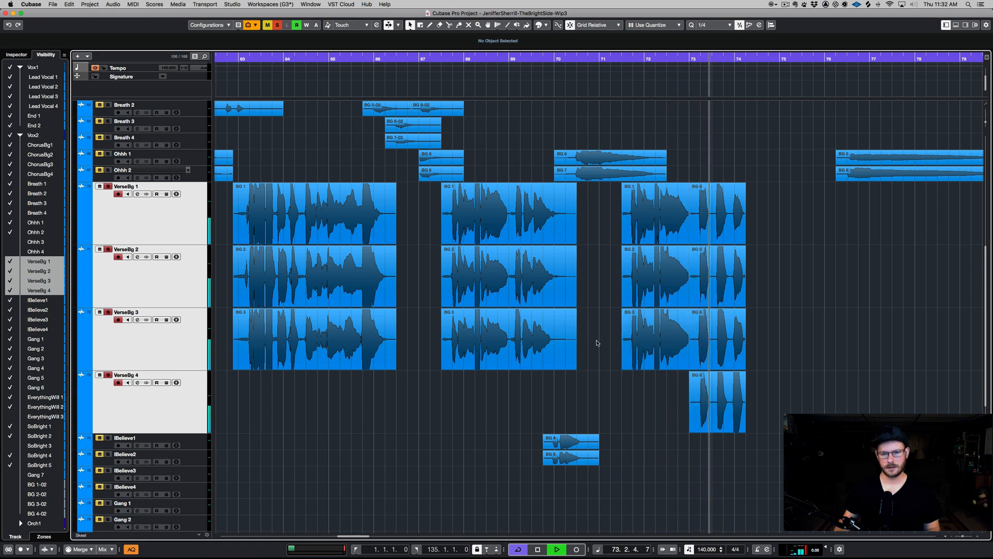
key(space)
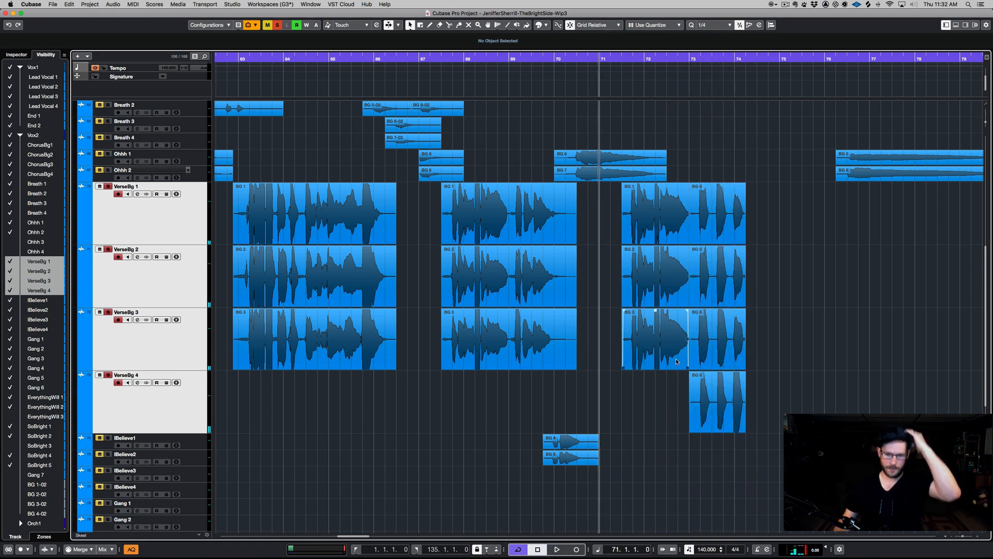
- Delete the three earlier parts on the VerseBg 3 track, keeping only its last part, and play back the result
key(g)
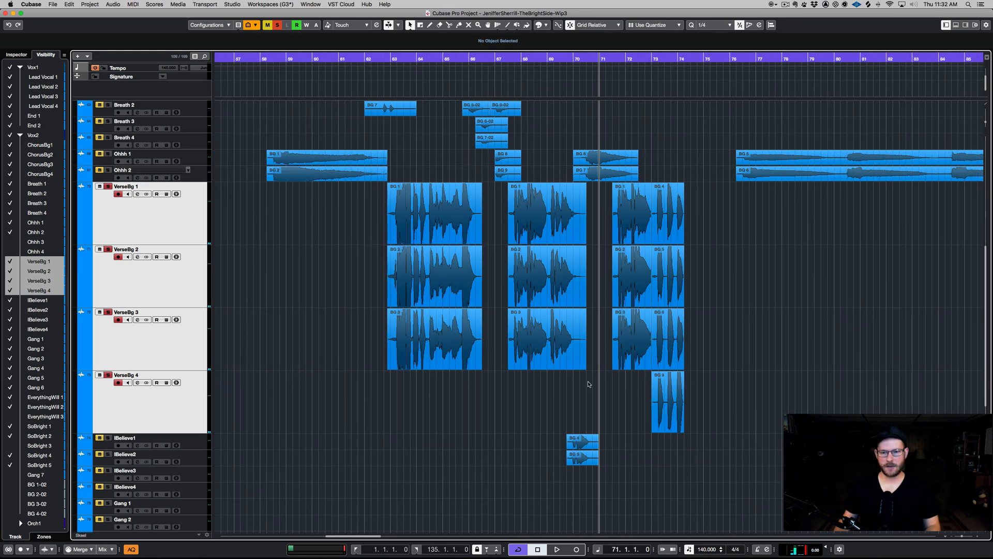
key(g)
drag(412, 346, 622, 350)
key(Delete)
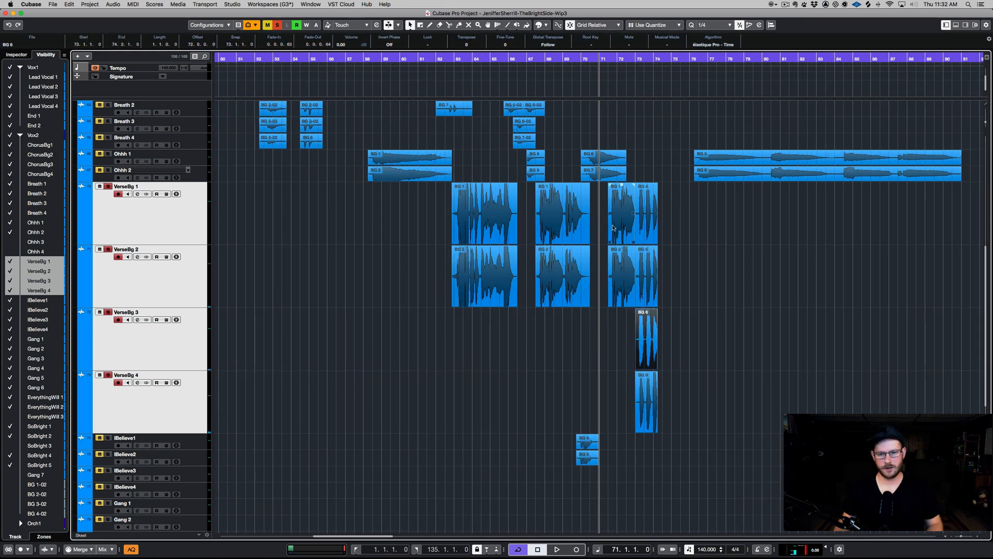
key(space)
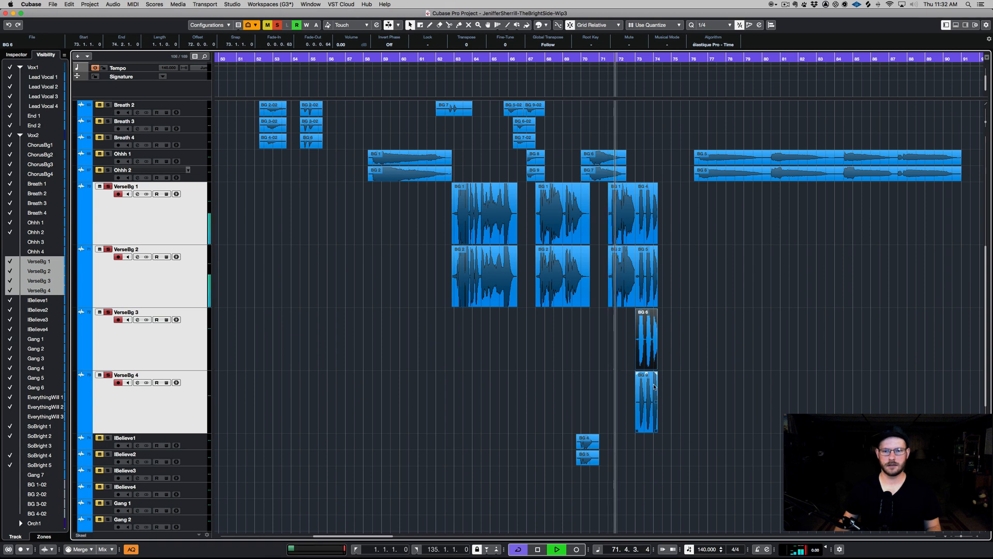
click(698, 365)
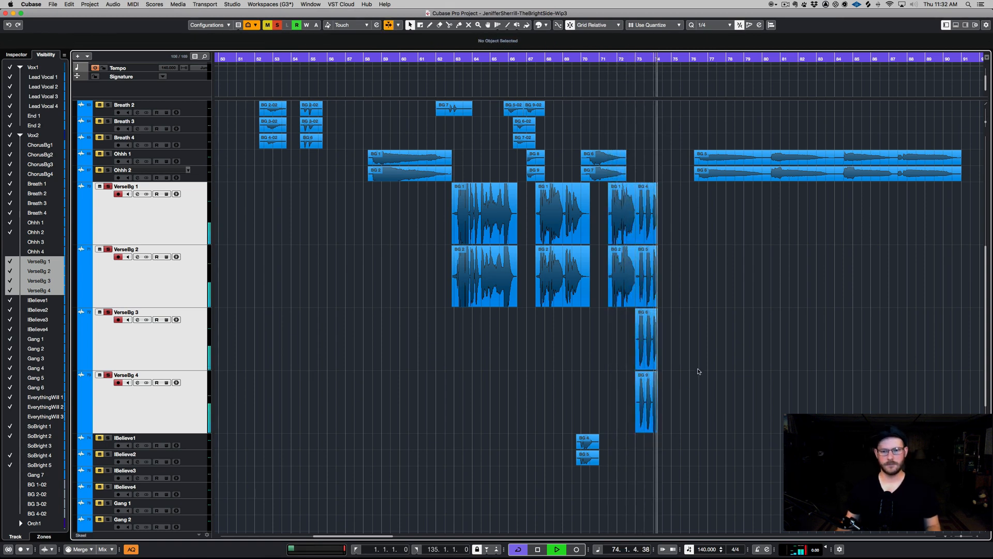
key(space)
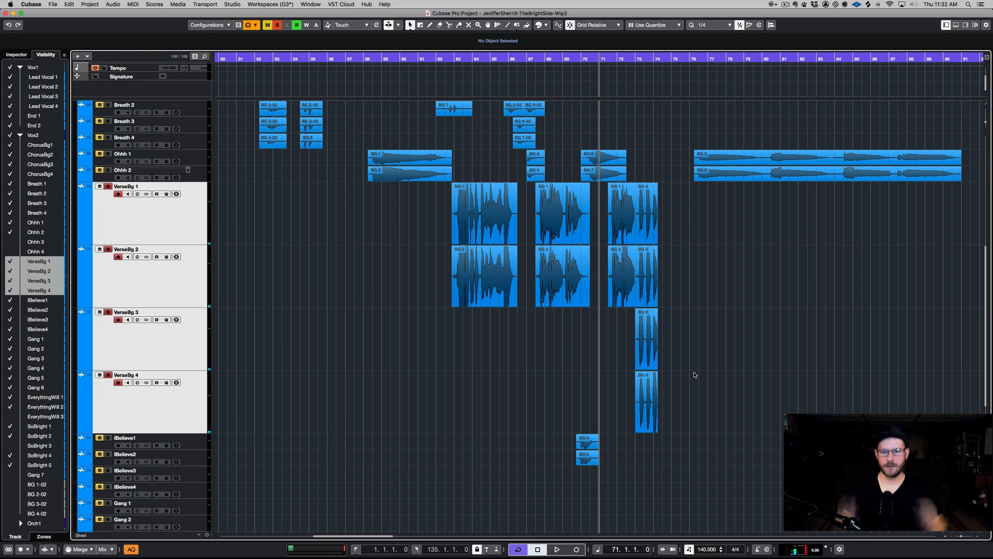
- Zoom out, return the tracks to compact height, and scroll to the top of the Vox2 folder
key(g)
key(g)
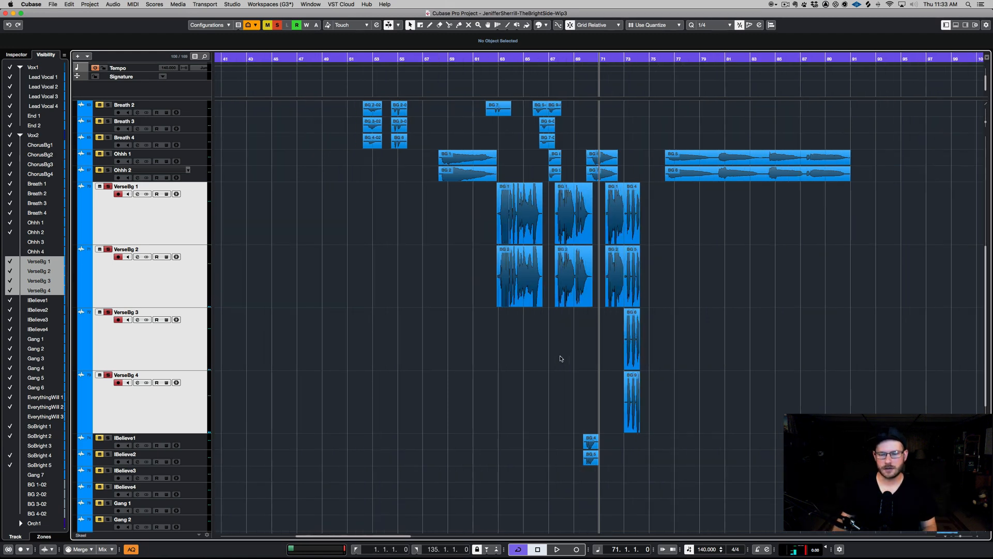
click(167, 231)
click(565, 378)
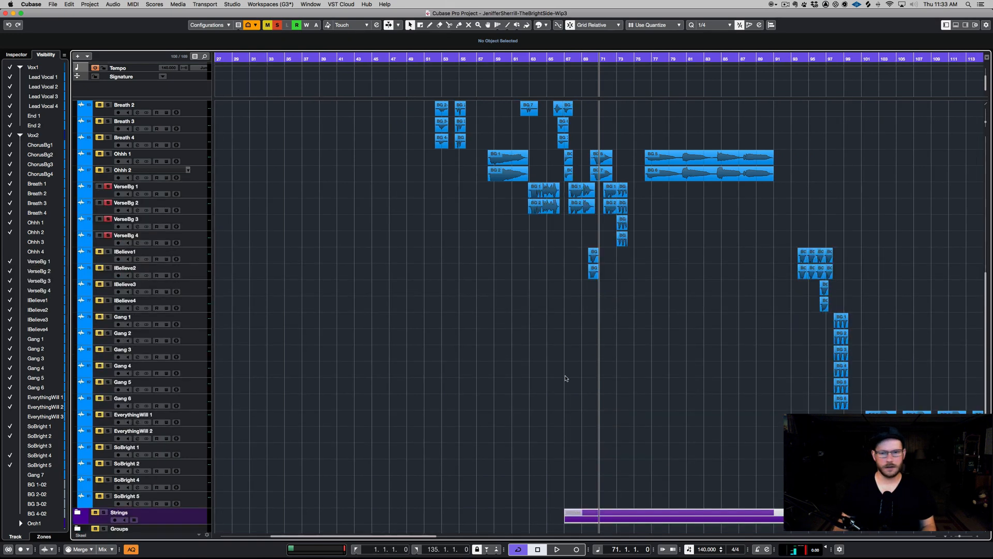
scroll(565, 379, up, 10)
scroll(566, 378, down, 5)
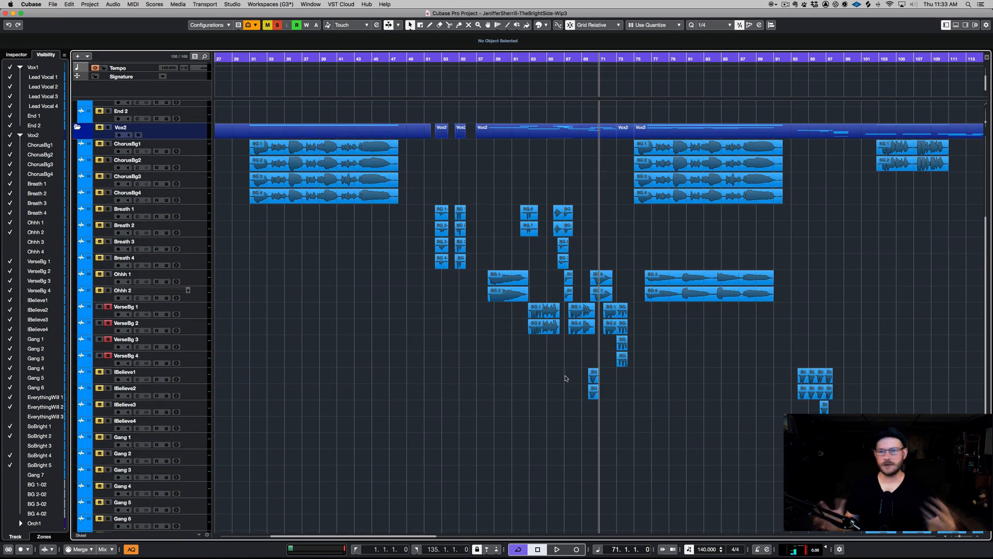